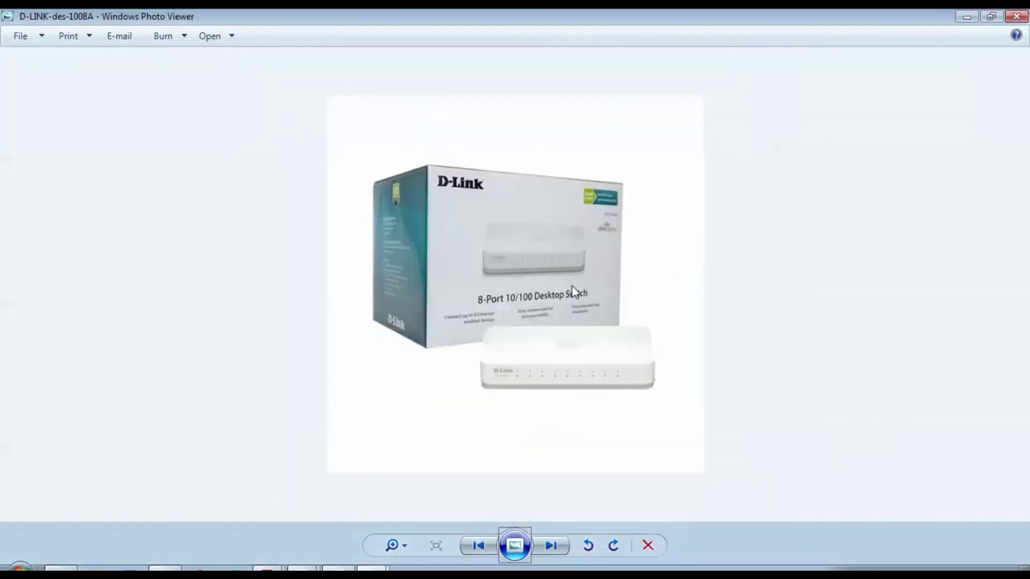
View the D-Link switch photo as a slideshow, then switch to and scroll the DSE8005 data sheet.
left_click(514, 547)
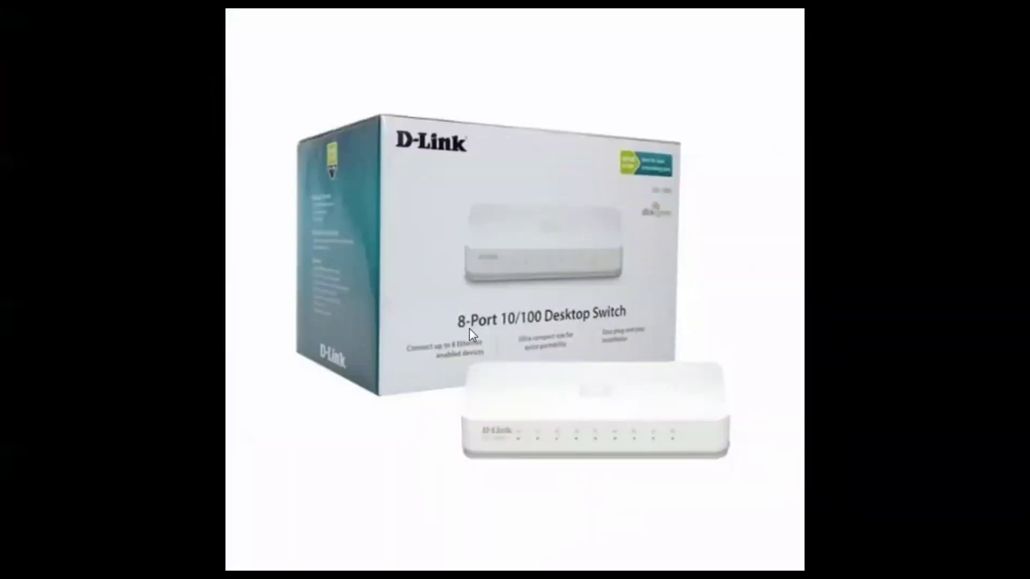
key("Escape")
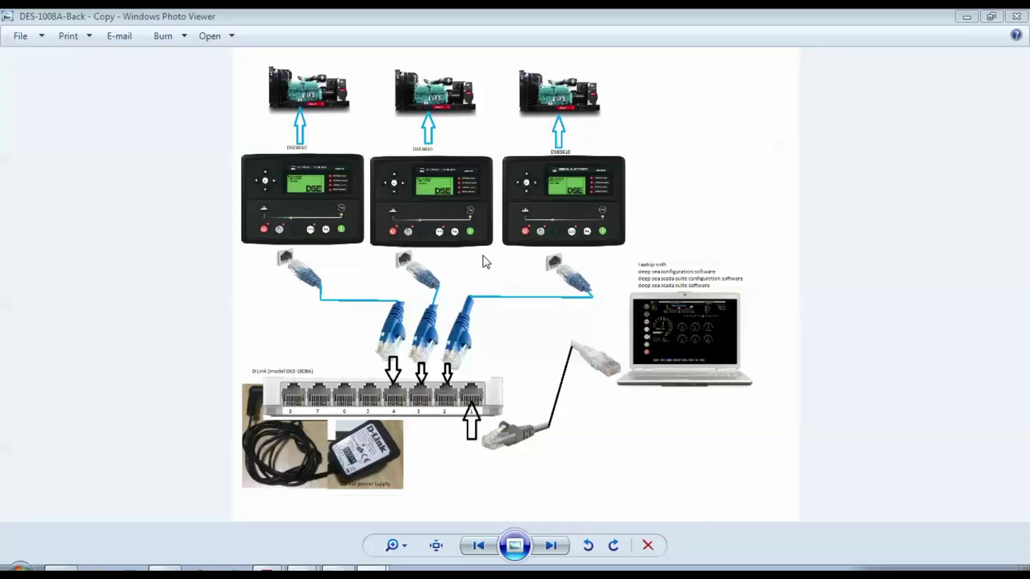
key("alt+Tab")
scroll(991, 207, "down", 1)
scroll(993, 220, "down", 1)
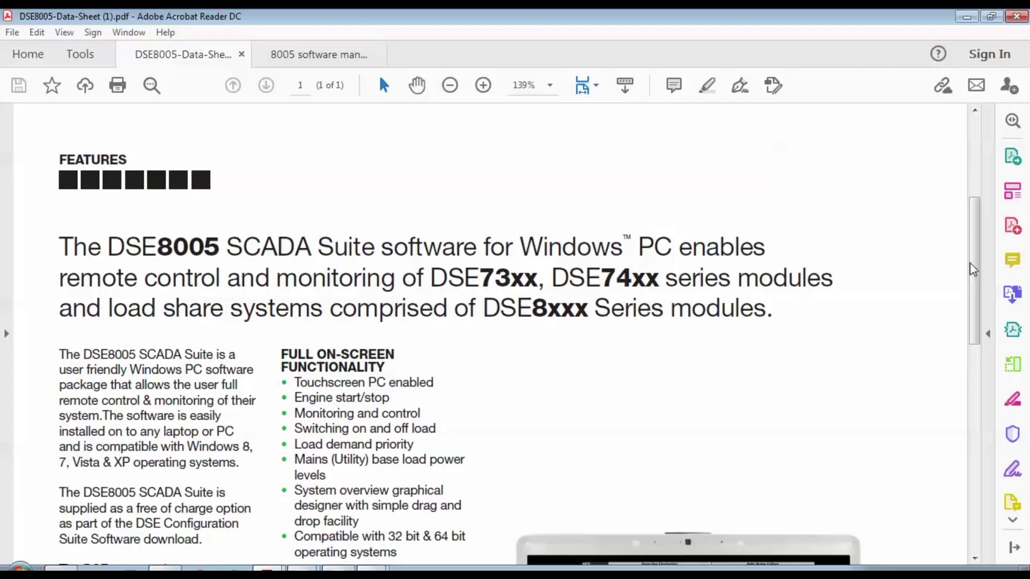
Scroll the DSE8005 data sheet, then switch to the 8005 software manual tab.
scroll(972, 268, "down", 6)
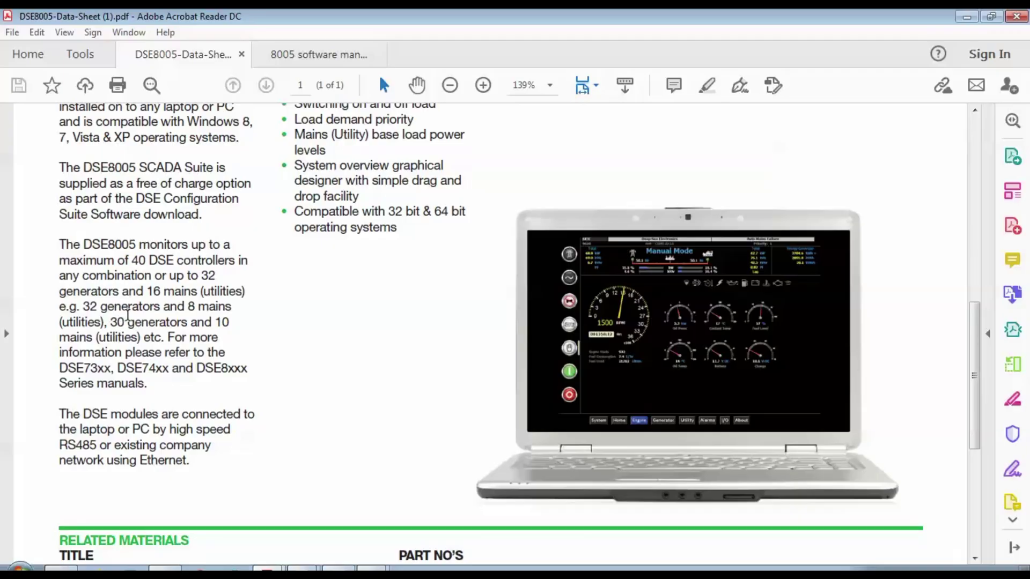
key("ctrl+Tab")
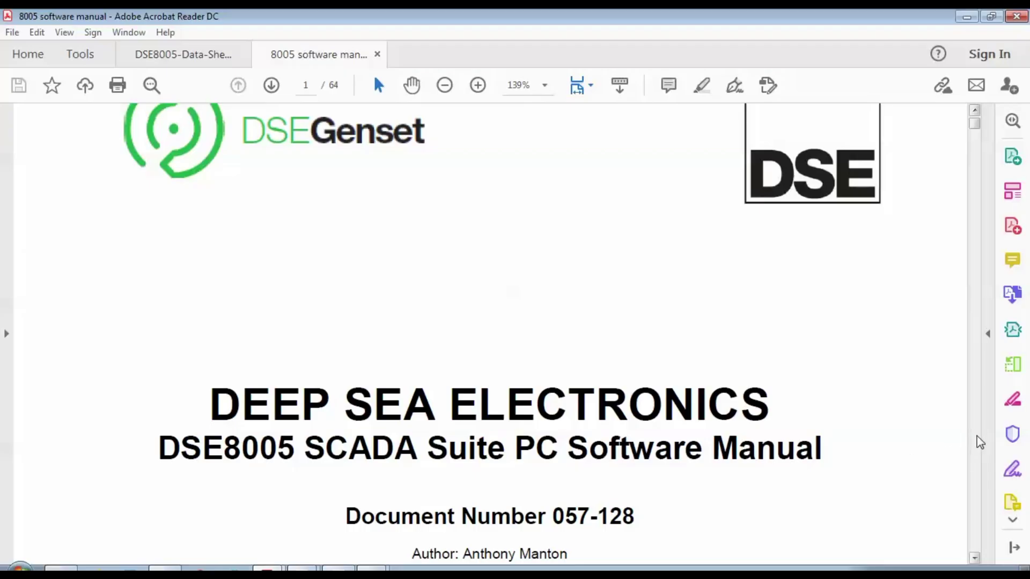
Scroll the 8005 manual to page 15, section 4.1 'Configuring for DSE8005 DSE SCADA Suite'.
left_click(975, 439)
scroll(977, 445, "down", 10)
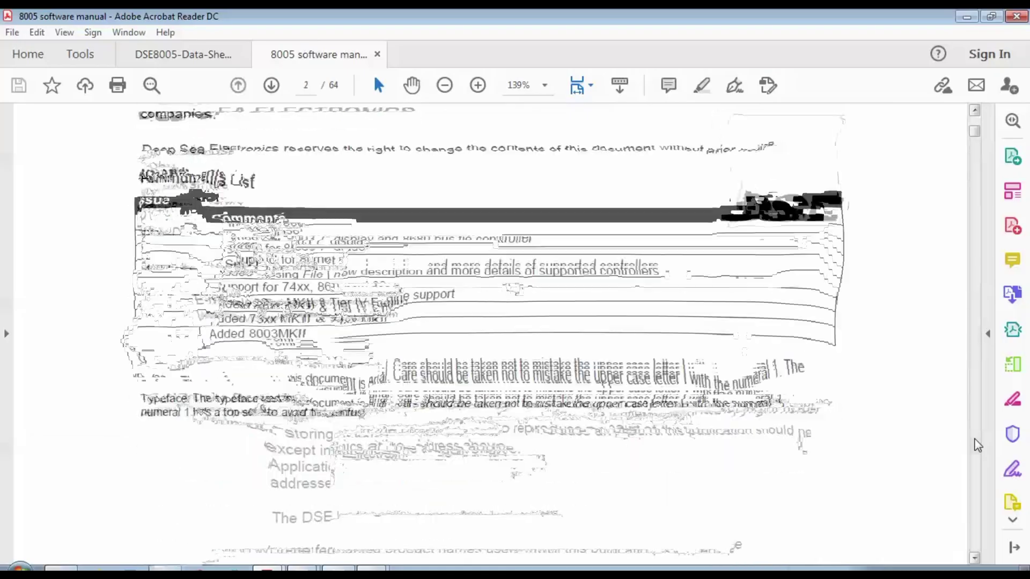
scroll(977, 445, "down", 10)
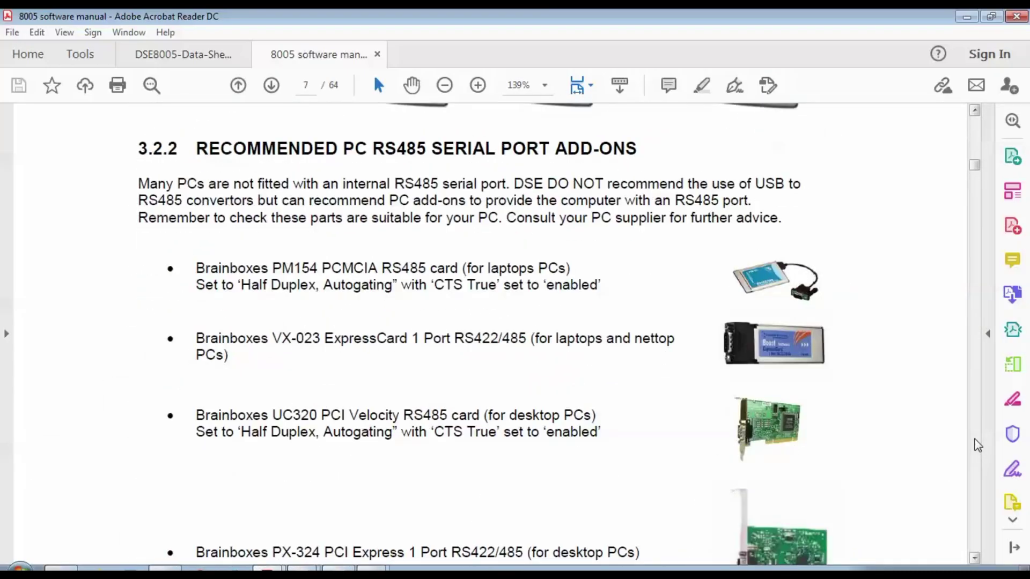
scroll(977, 445, "down", 8)
scroll(977, 445, "down", 8)
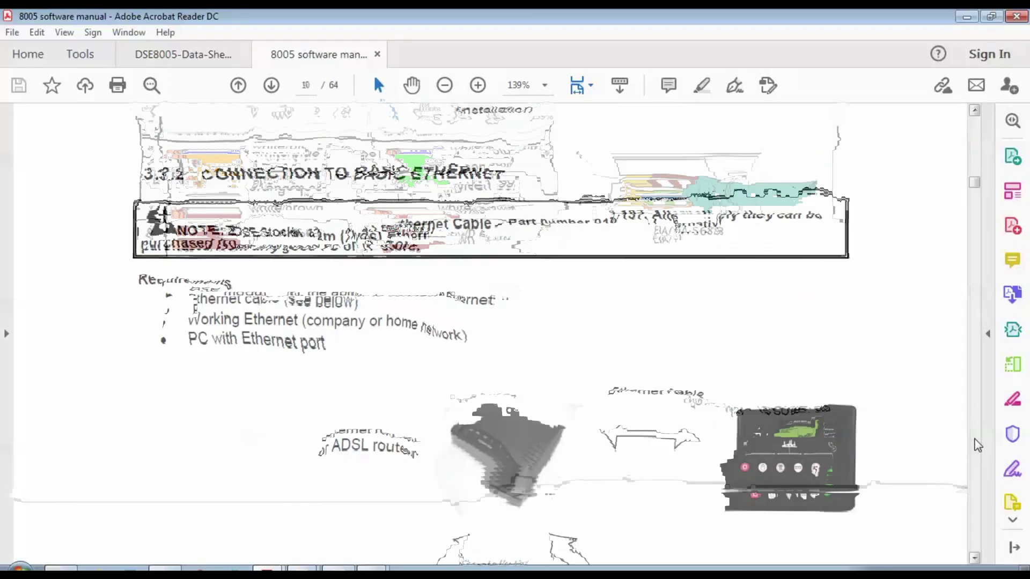
scroll(977, 446, "down", 8)
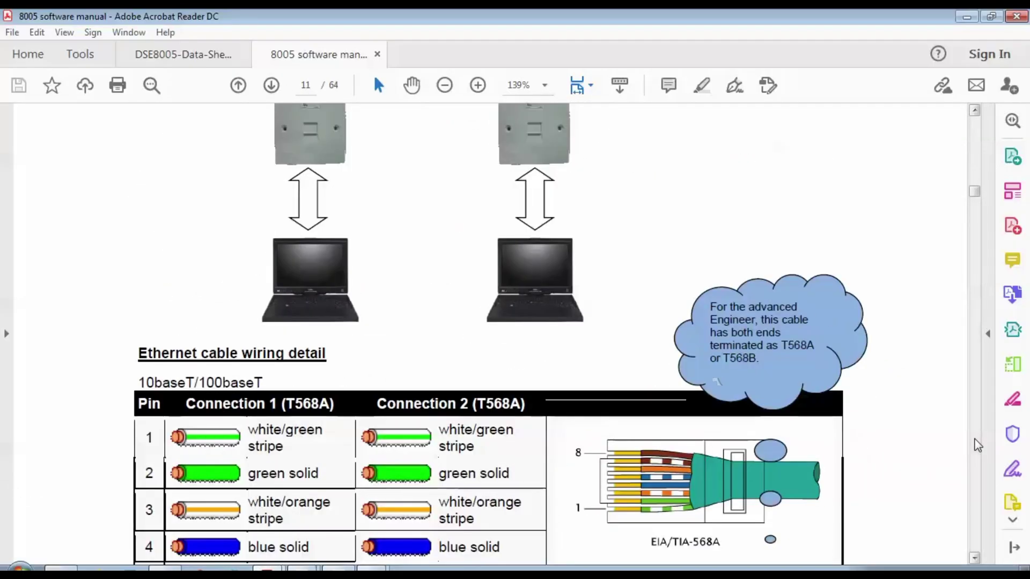
scroll(977, 445, "down", 10)
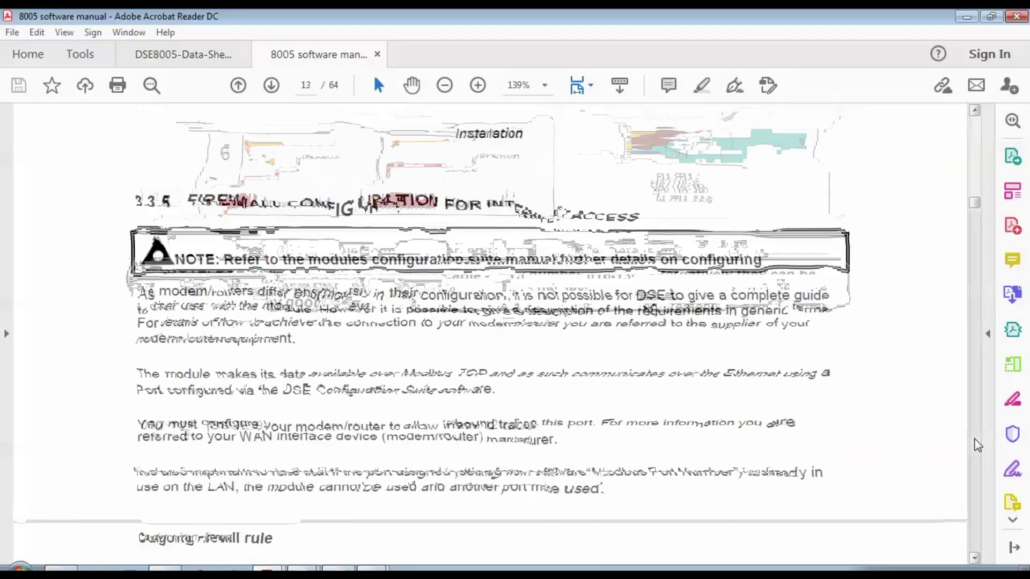
scroll(977, 445, "down", 5)
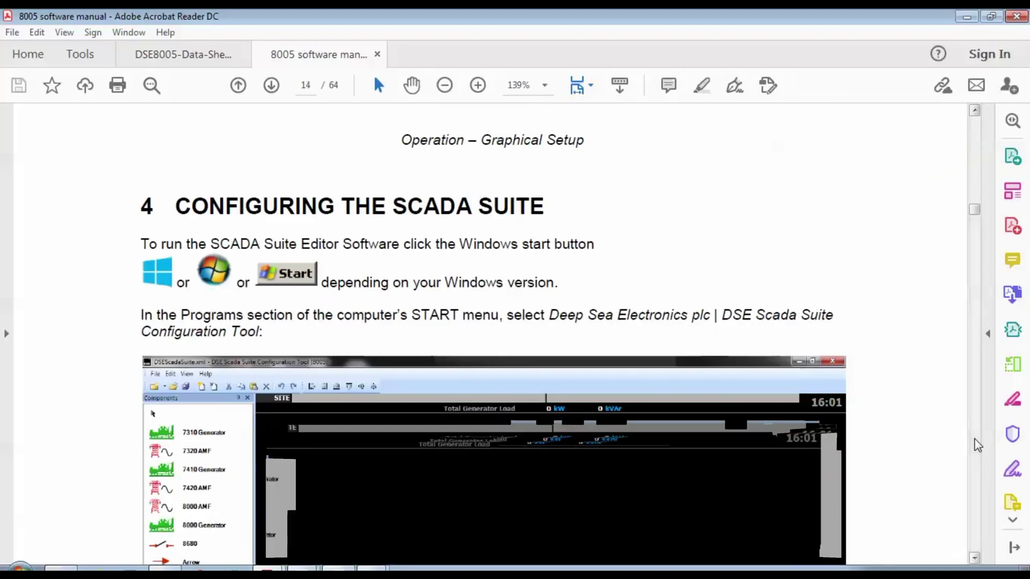
scroll(977, 445, "down", 5)
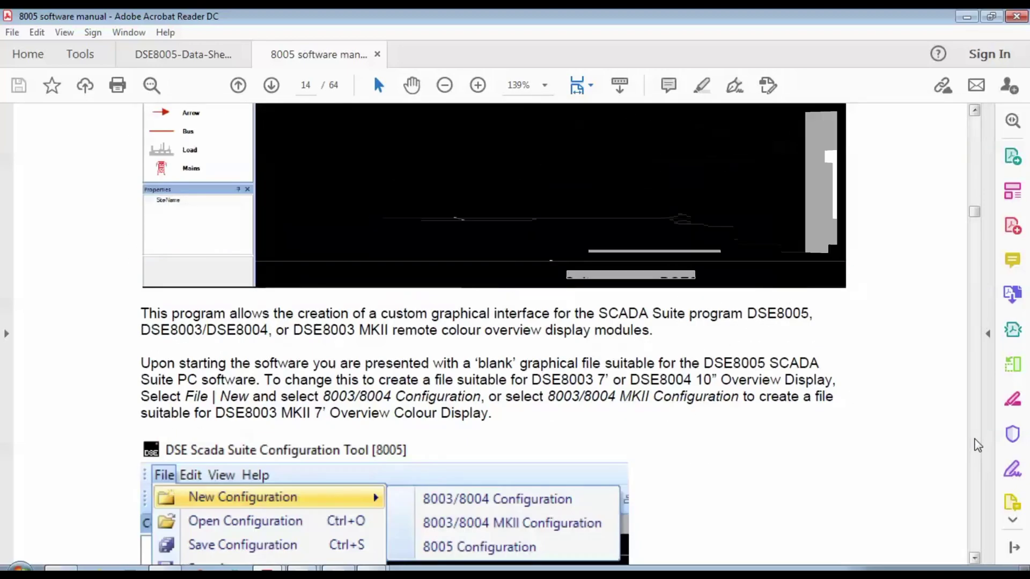
scroll(977, 445, "down", 5)
scroll(977, 445, "down", 5)
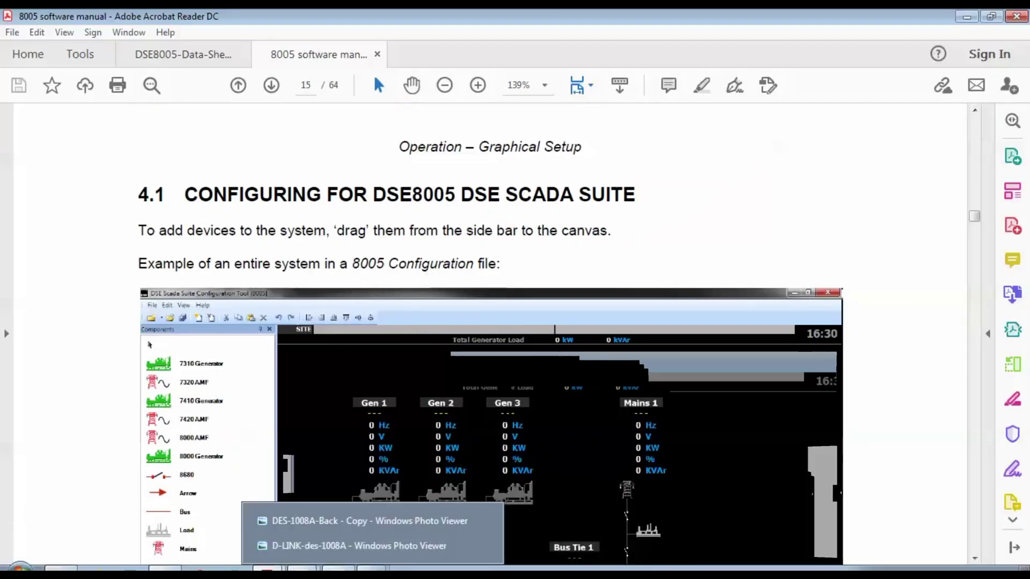
mouse_move(339, 572)
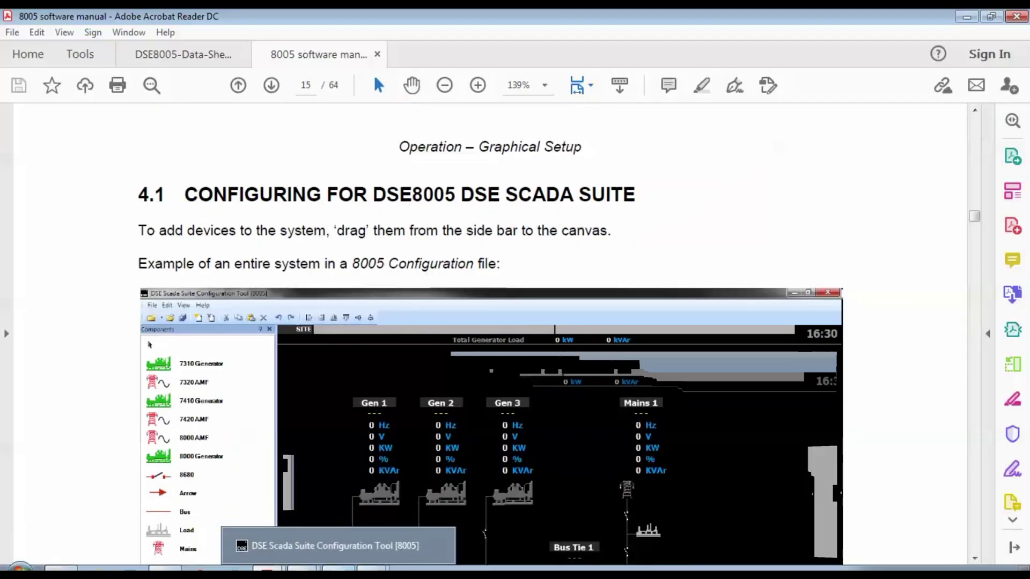
Check the DSE 8610 USB connection diagram, then switch to the DSE Configuration Suite window.
left_click(294, 548)
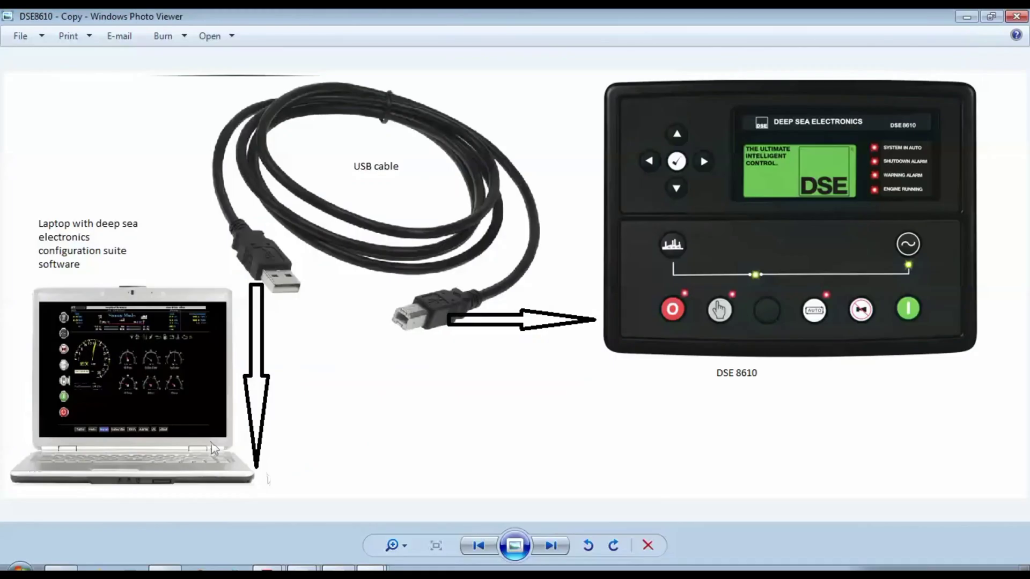
mouse_move(284, 565)
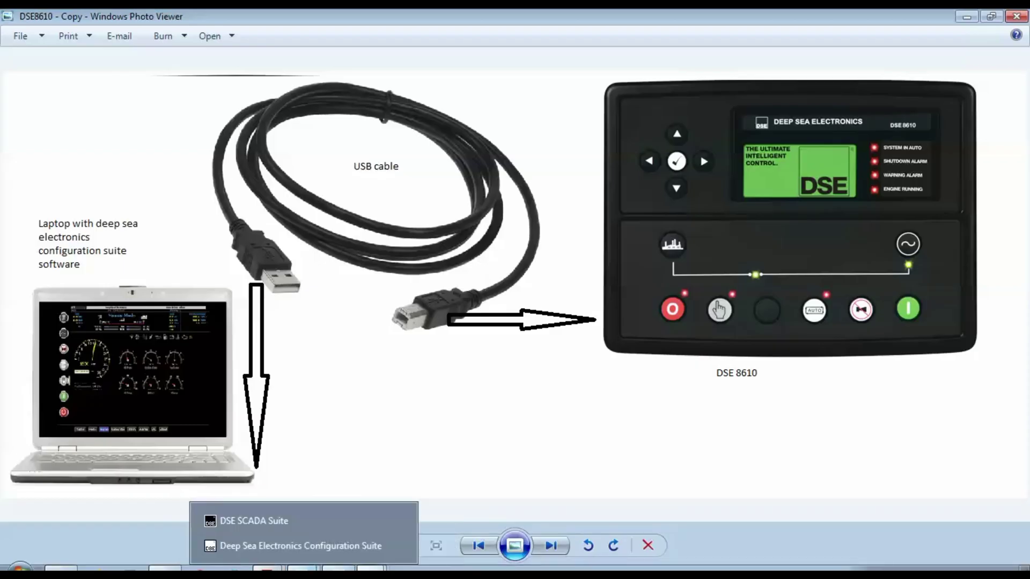
left_click(288, 545)
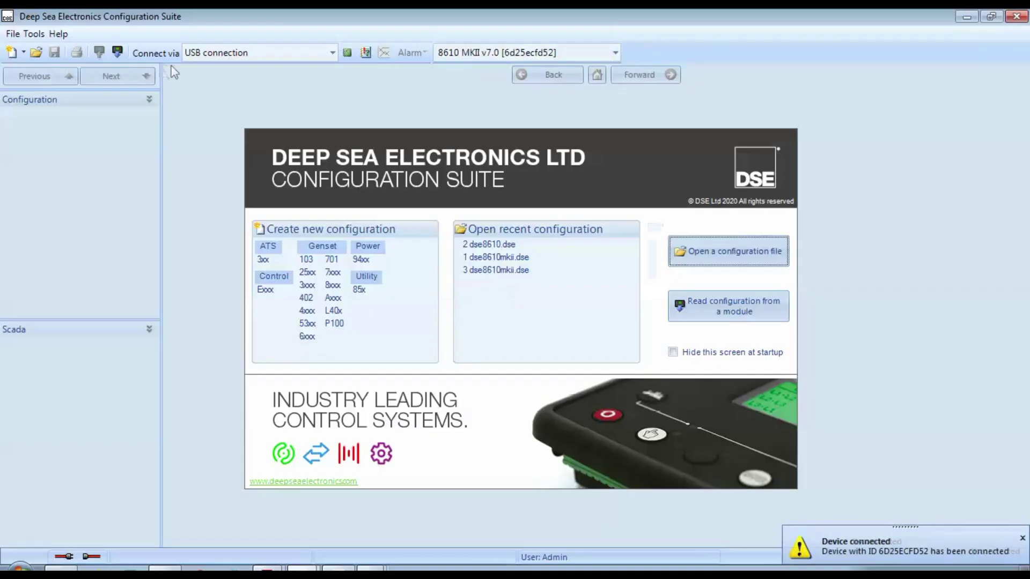
Read the 8610 MKII configuration from the USB-connected module.
left_click(118, 52)
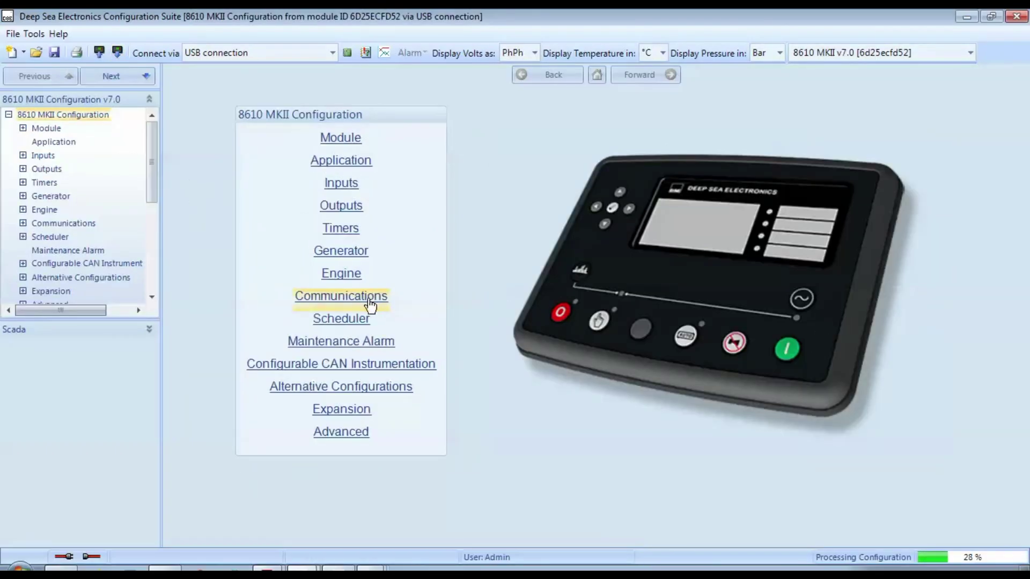
Open Communications and then the Ethernet Port page of the 8610 MKII configuration.
left_click(363, 303)
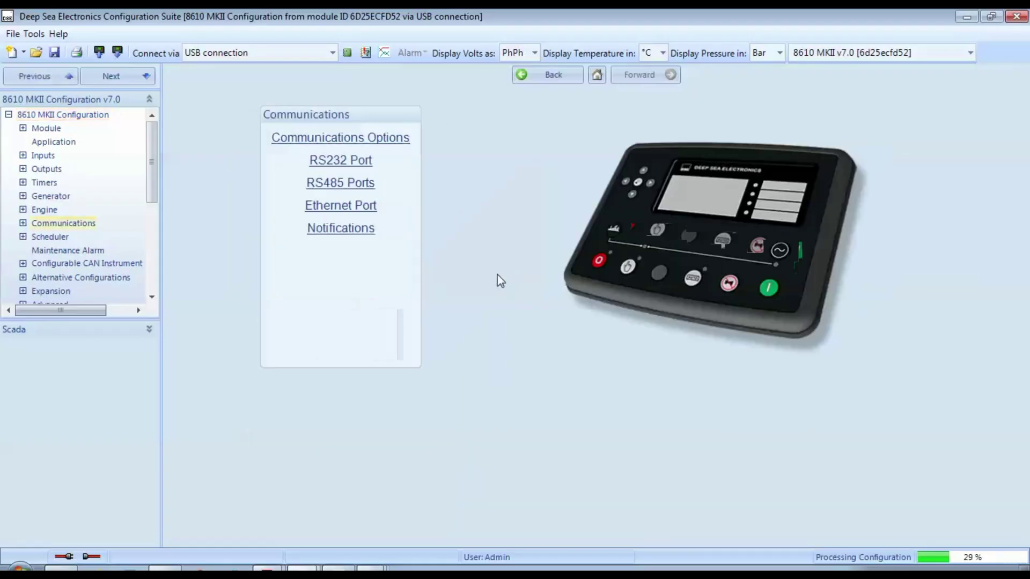
left_click(364, 209)
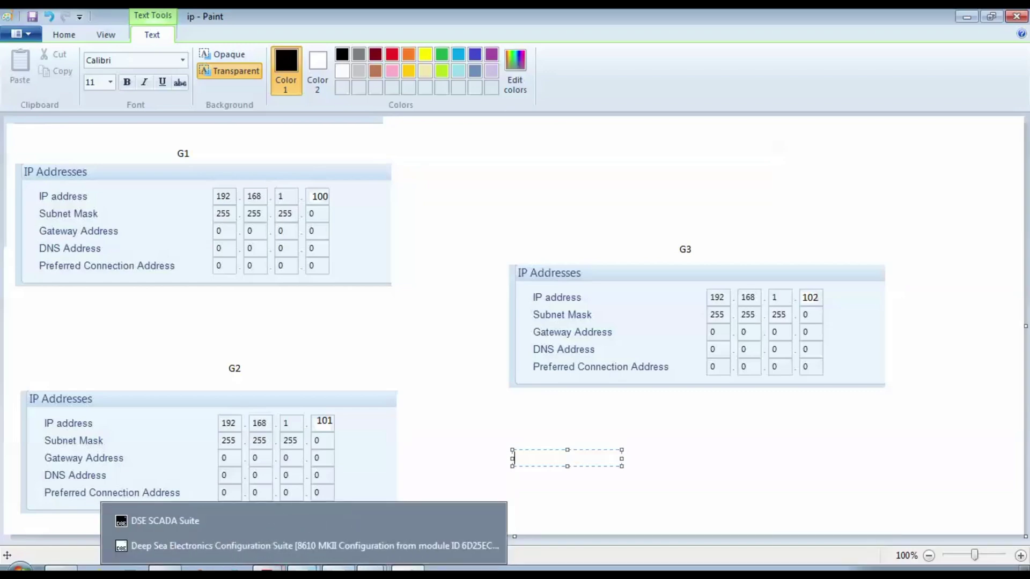
Compare the G1–G3 addresses (192.168.1.100–102) in Paint with the module's Ethernet Port settings.
left_click(354, 550)
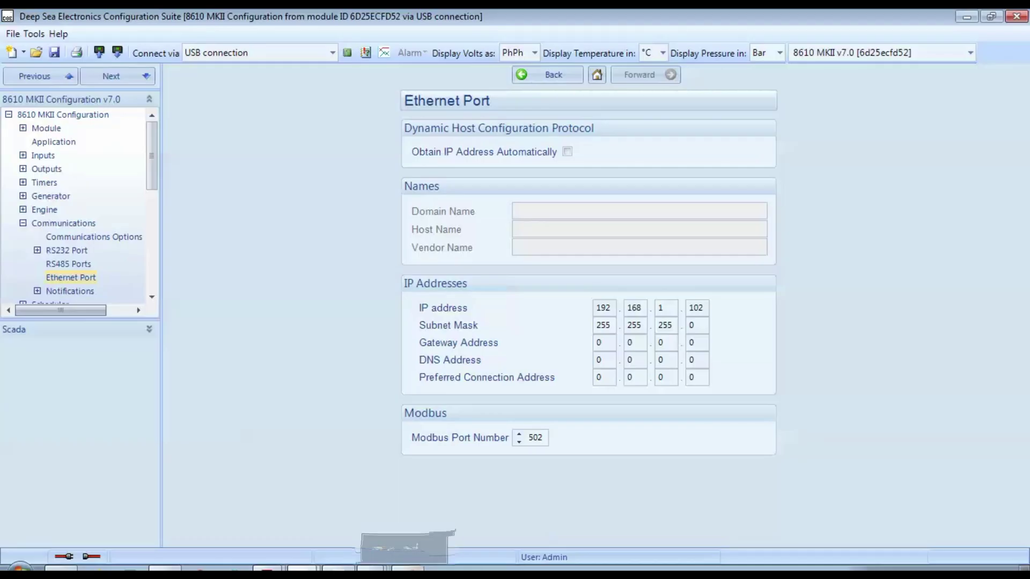
left_click(386, 544)
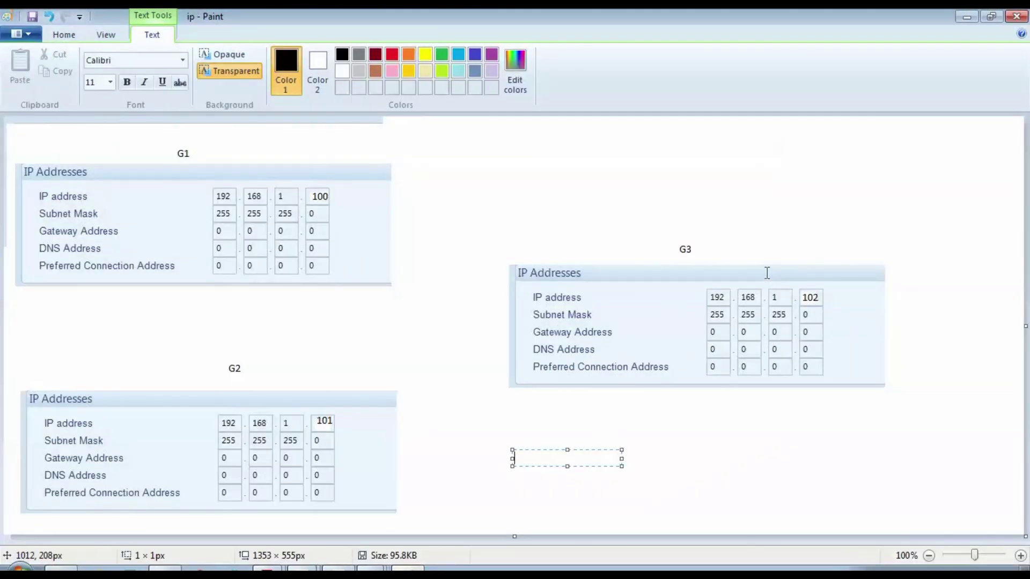
left_click(766, 249)
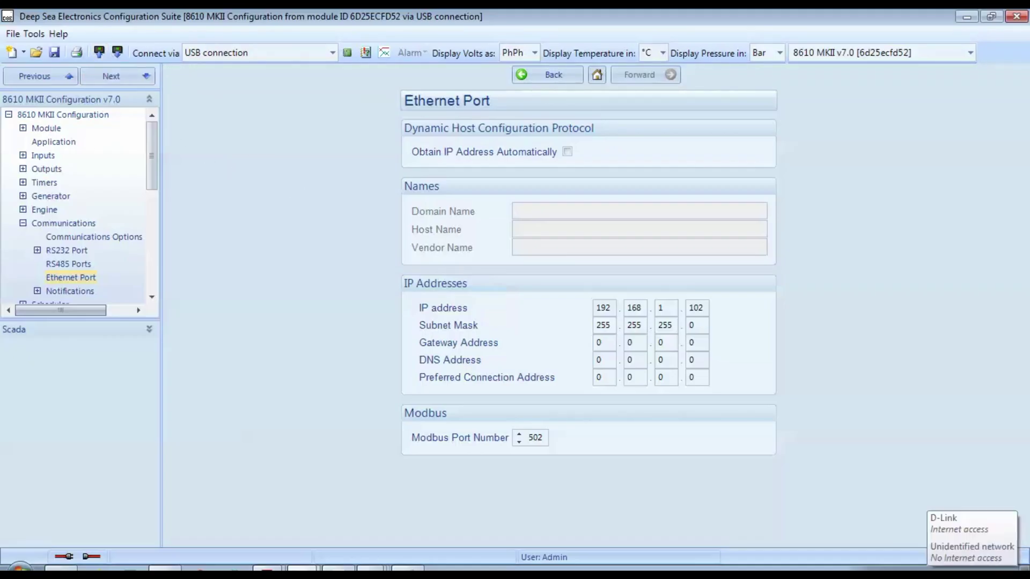
Open the Network and Sharing Center from the system tray network icon.
left_click(932, 572)
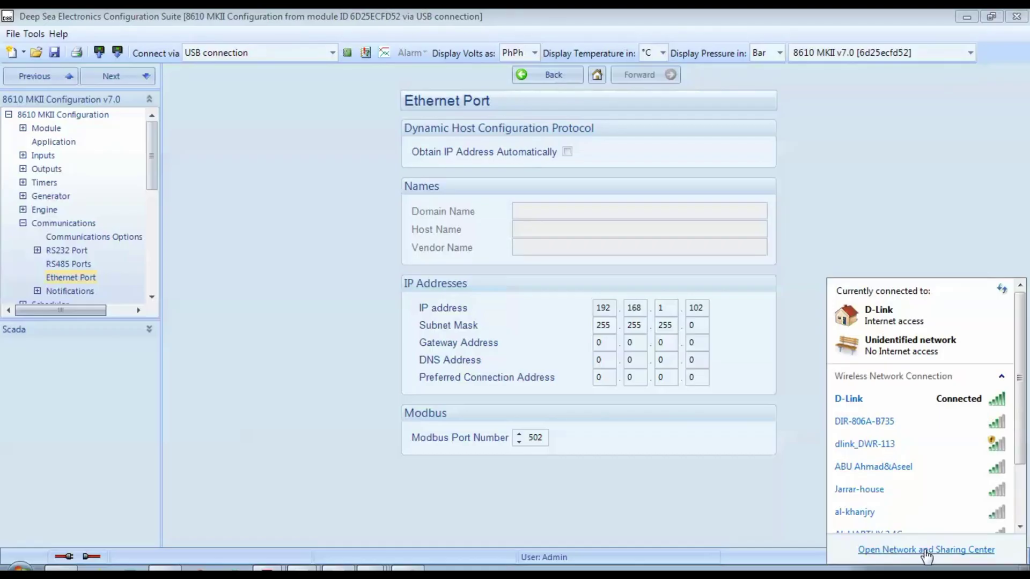
left_click(952, 550)
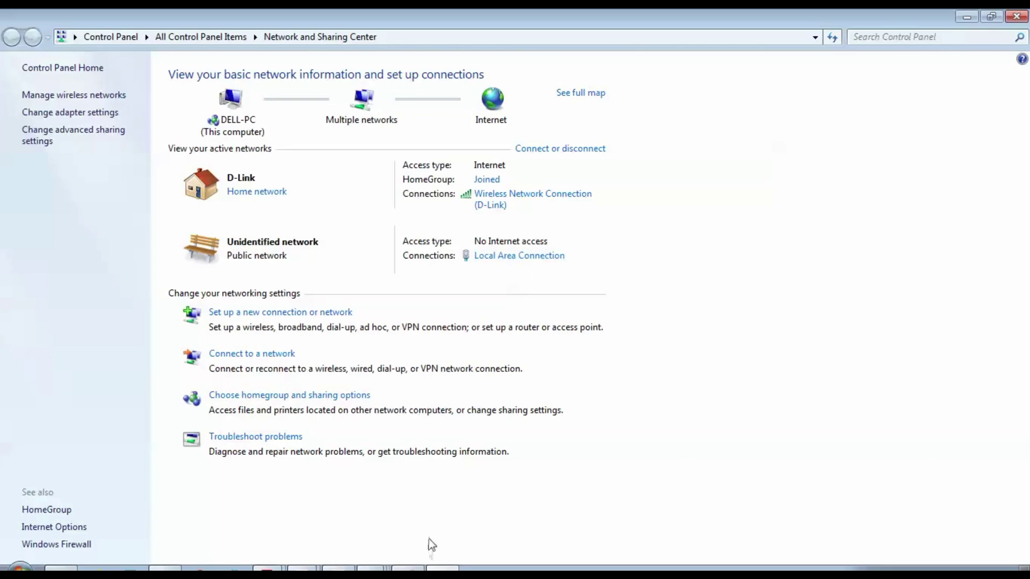
Look over the switch wiring diagram, then open the Local Area Connection Status dialog.
mouse_move(377, 570)
left_click(356, 496)
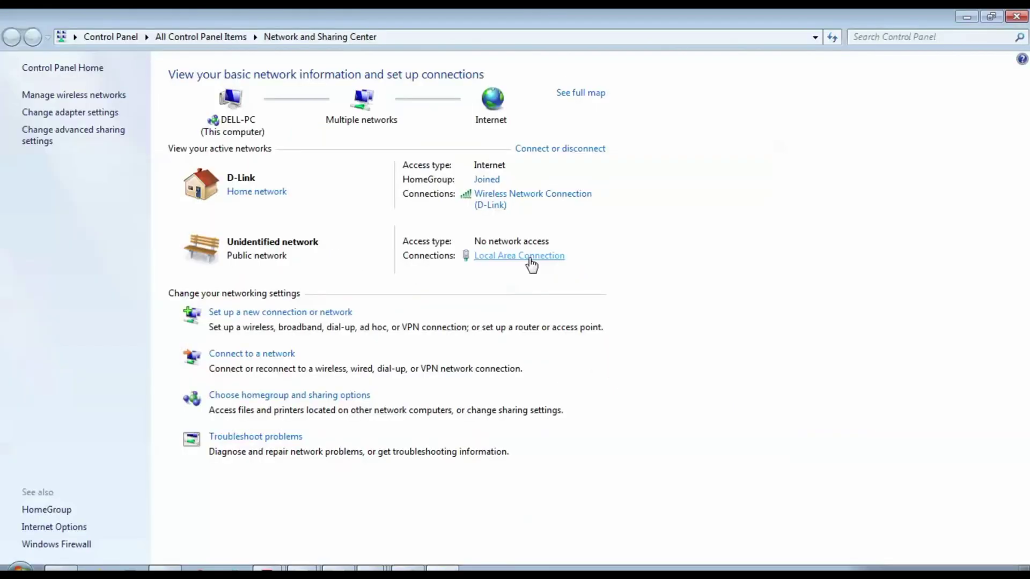
left_click(531, 258)
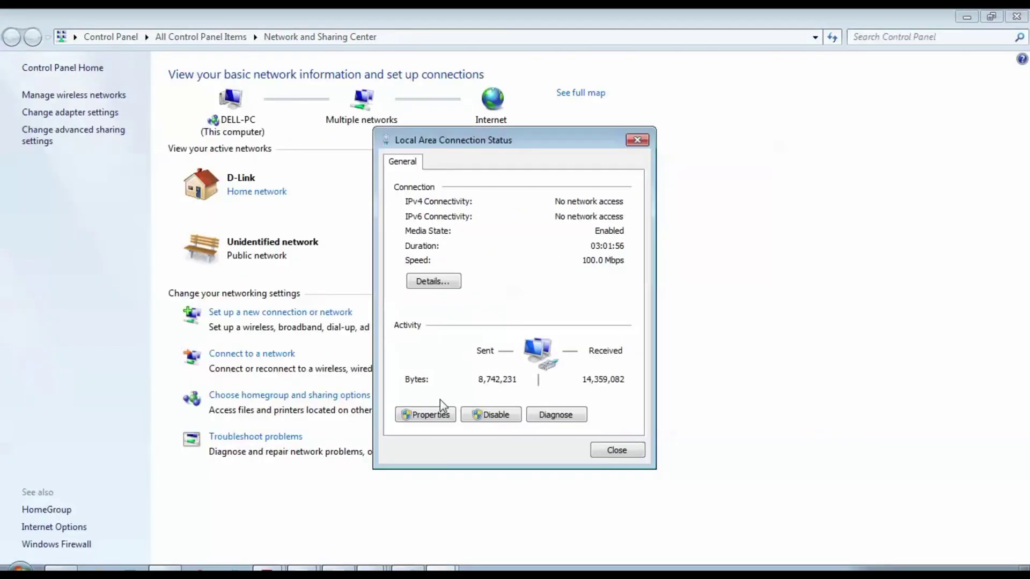
In the connection's IPv4 properties, set static IP 192.168.1.99 with mask 255.255.255.0 and confirm.
left_click(423, 413)
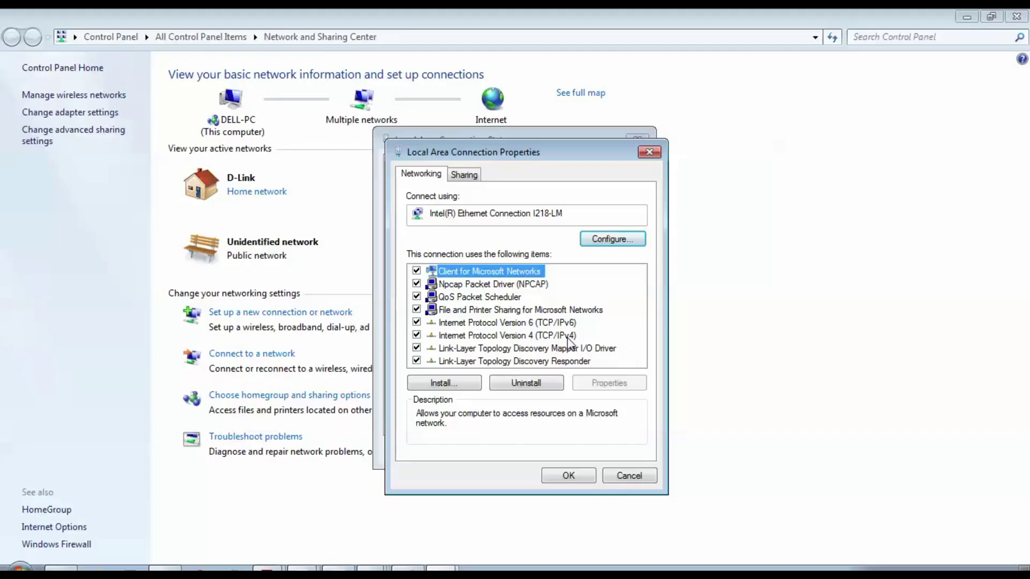
double_click(551, 335)
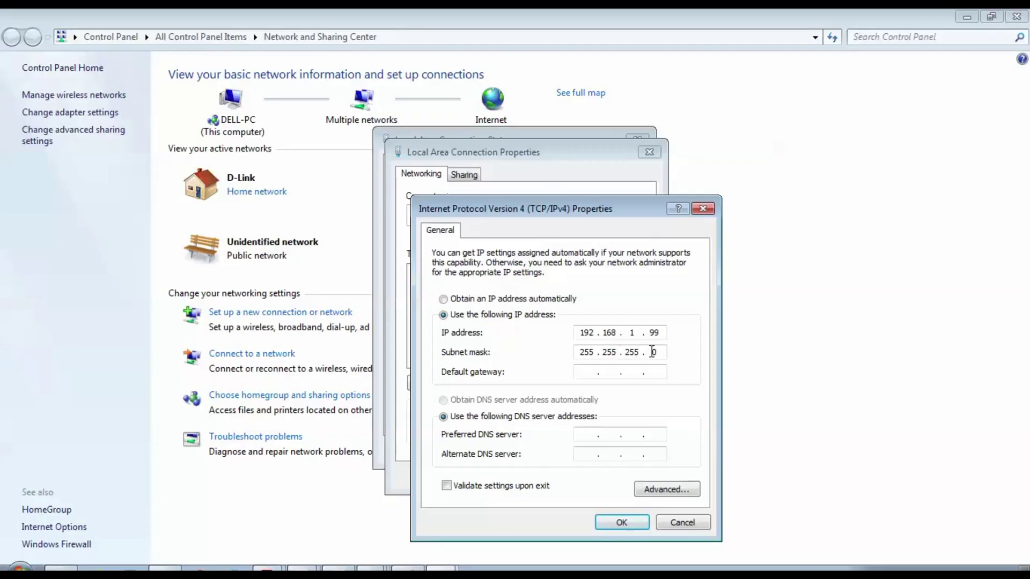
left_click(617, 523)
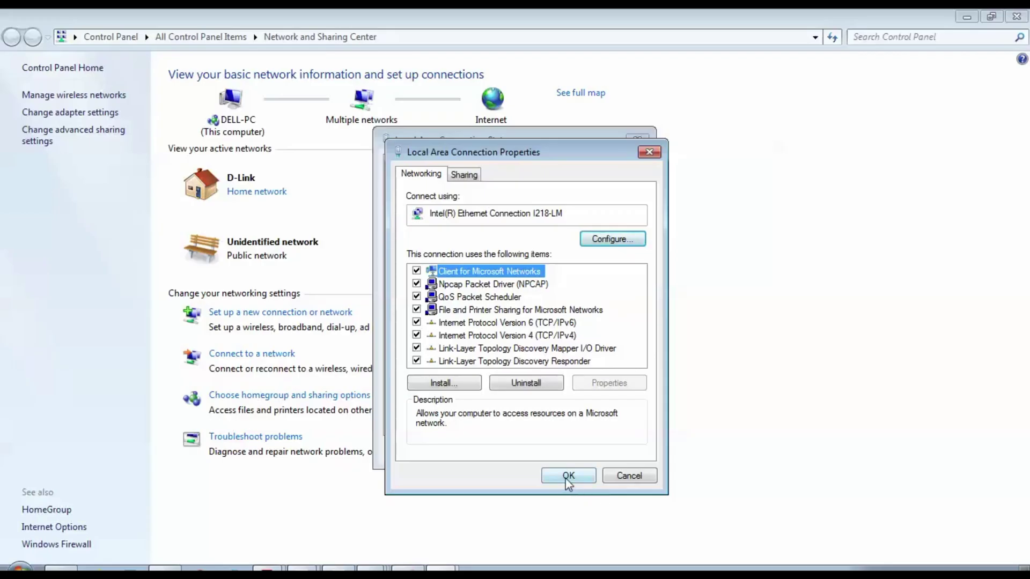
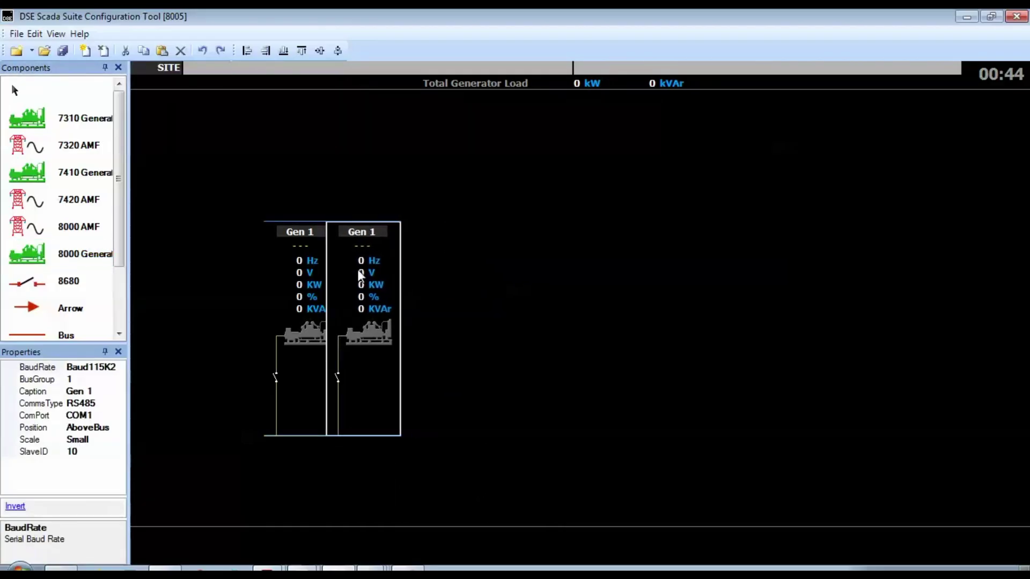
Deselect the two Gen 1 generator blocks that share the bus.
left_click(427, 289)
Place a third 8000 Generator block beside the first two on the shared bus.
left_click(50, 263)
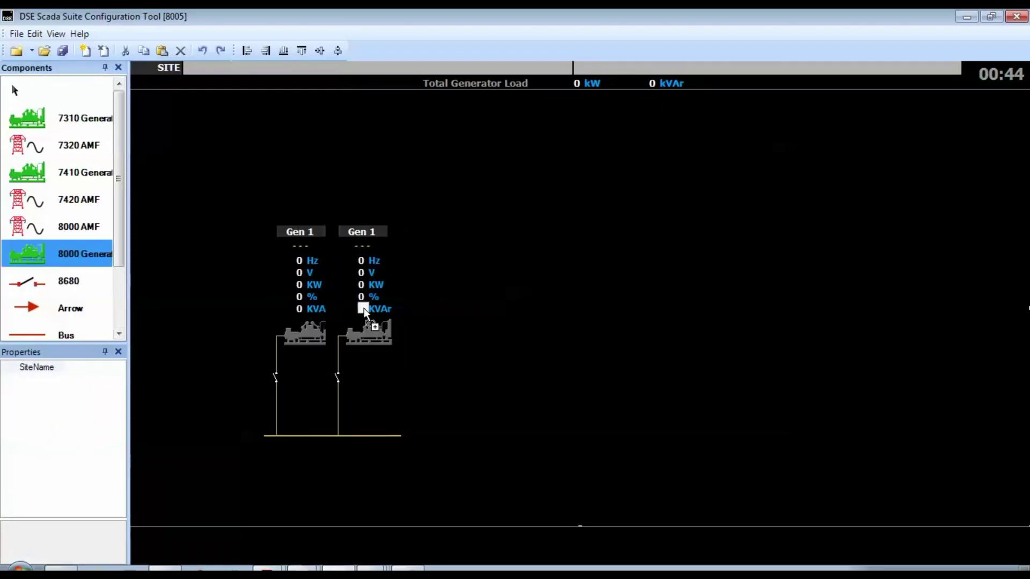
left_click(489, 307)
left_click_drag(486, 288, 418, 261)
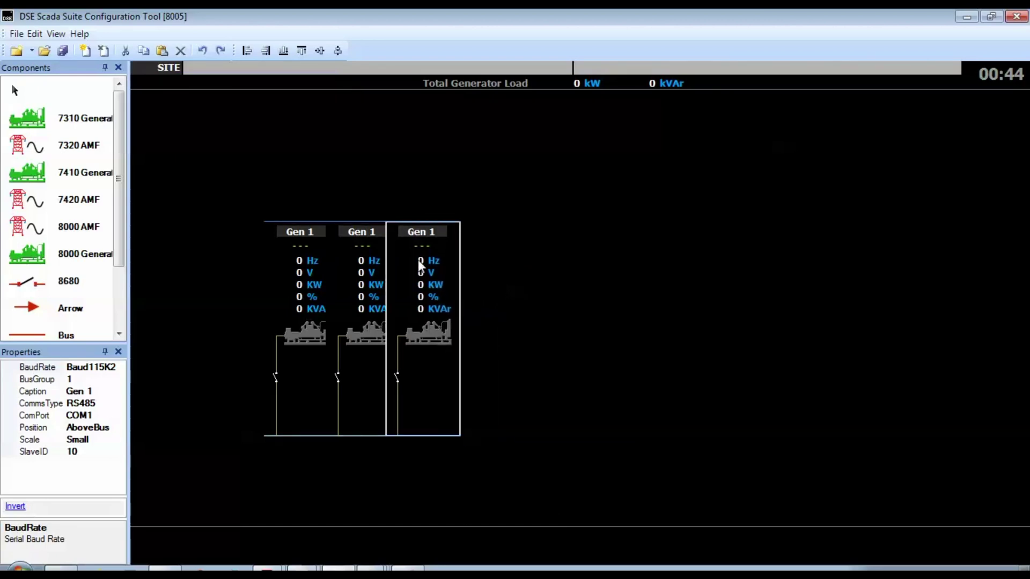
left_click(597, 297)
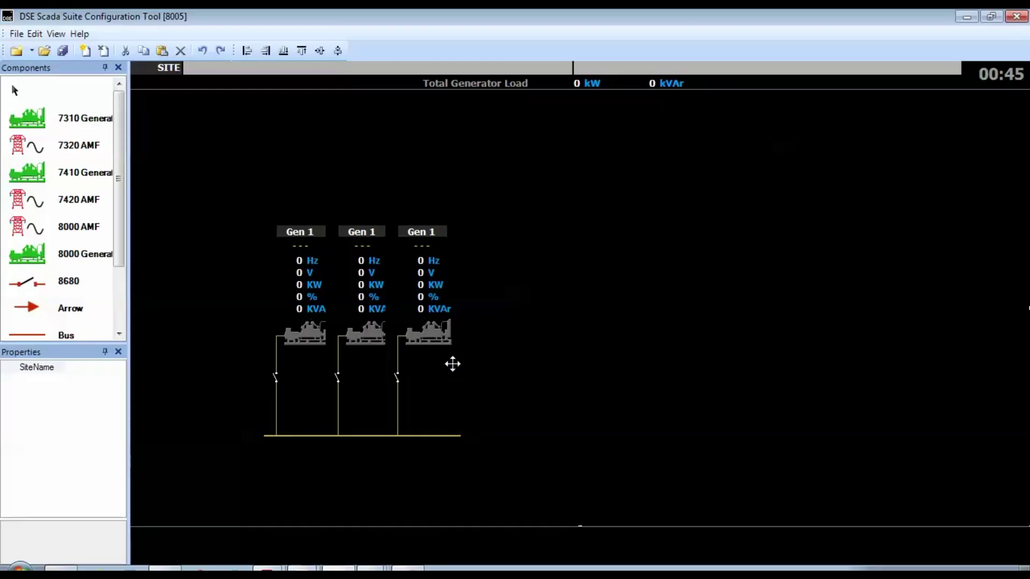
left_click(276, 343)
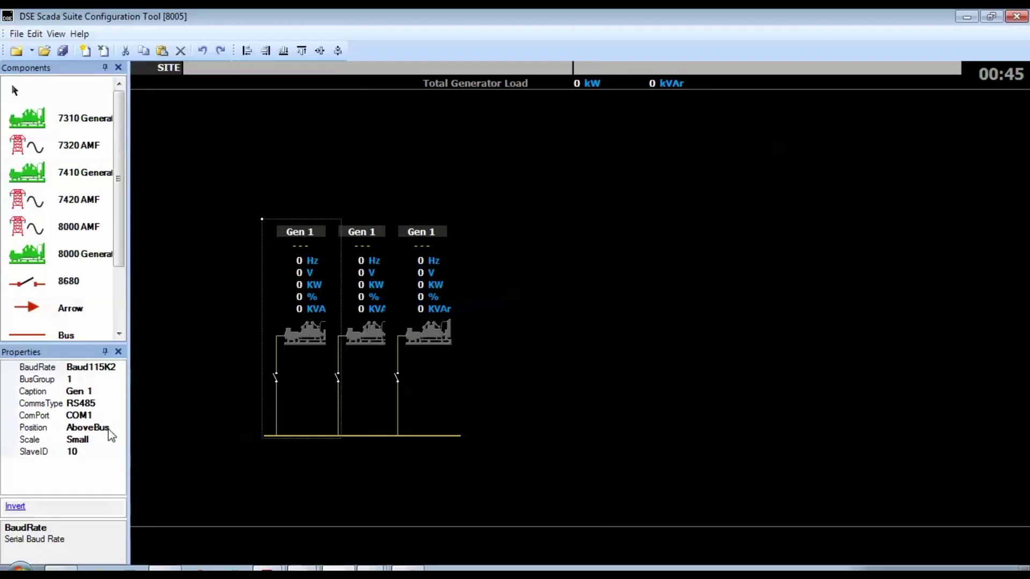
Set the first generator's scale to XLarge and move it to the top of the layout.
double_click(87, 441)
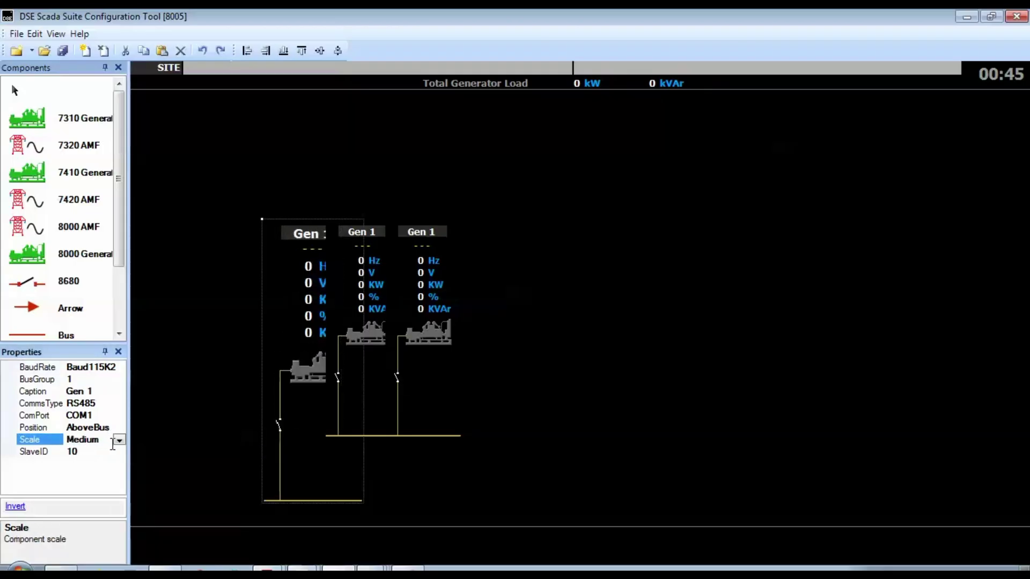
left_click(119, 440)
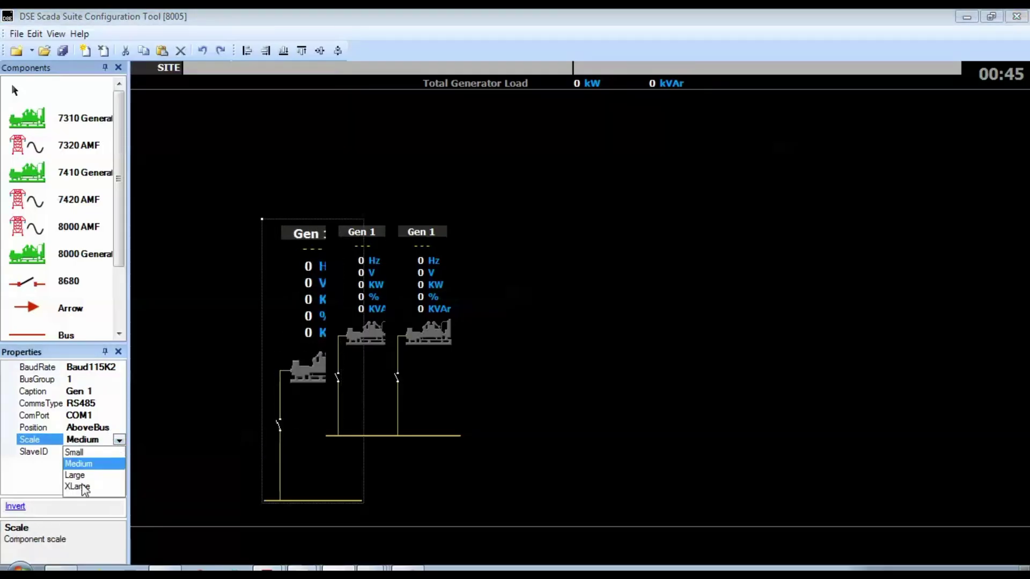
left_click(85, 488)
left_click_drag(358, 333, 233, 220)
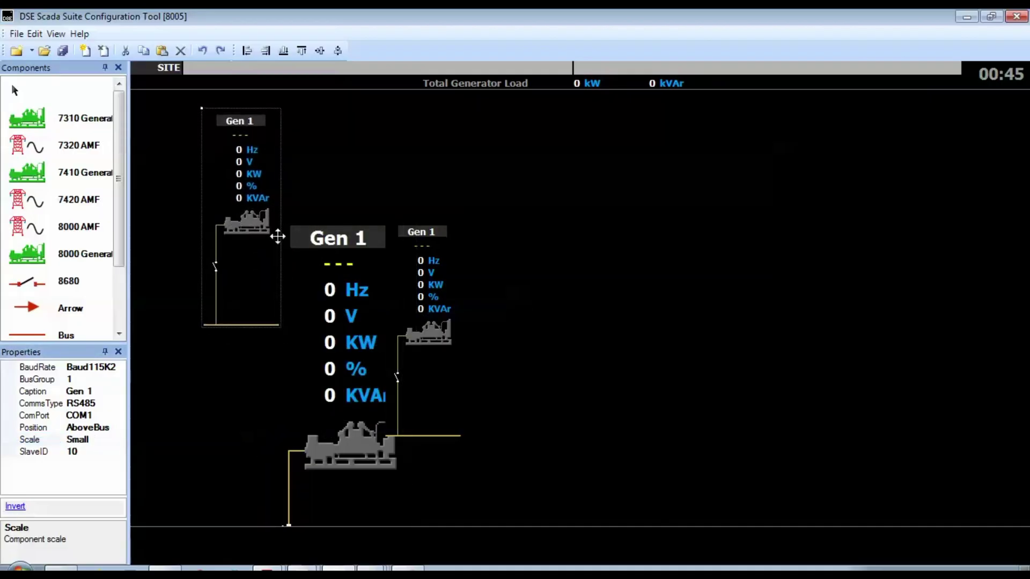
left_click_drag(338, 260, 354, 149)
left_click_drag(445, 228, 477, 180)
Set the left and remaining generators' scale to XLarge as well.
left_click(236, 198)
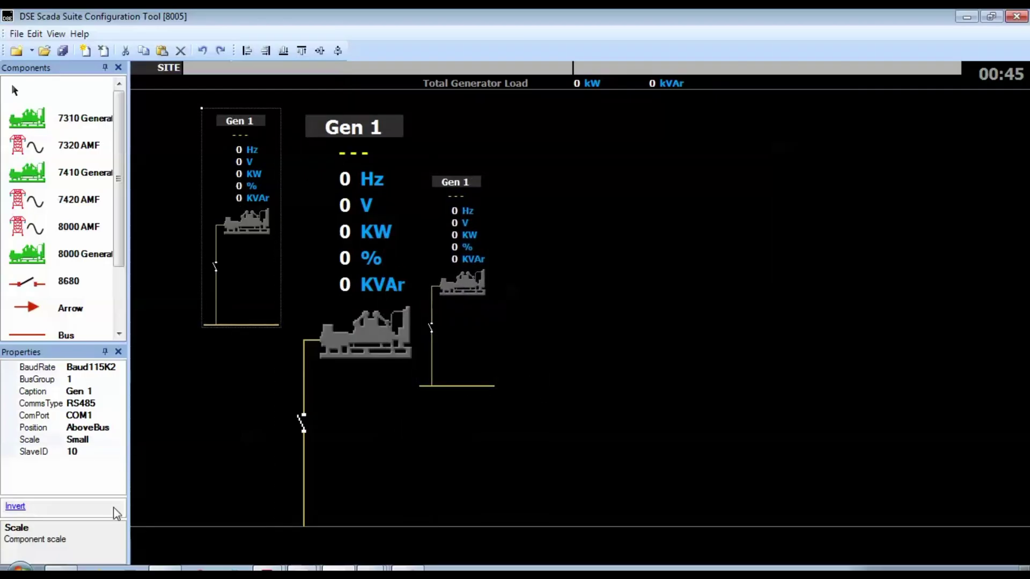
left_click(83, 441)
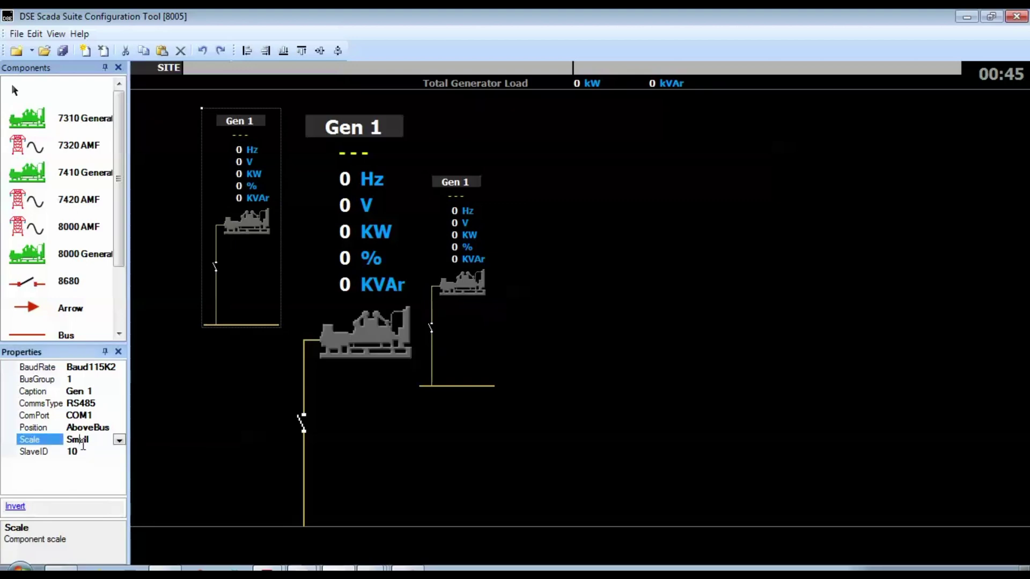
left_click(119, 441)
left_click(85, 489)
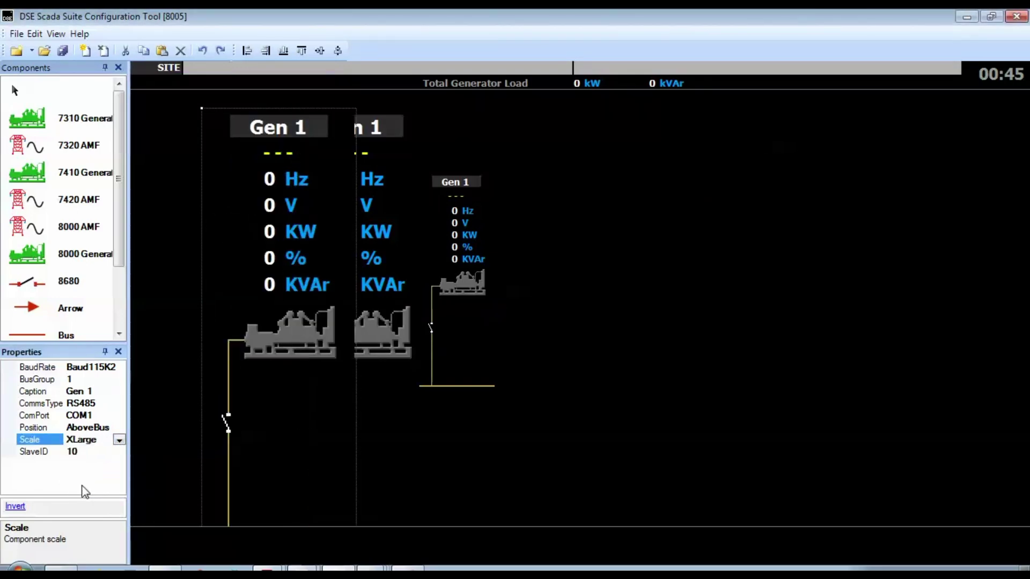
left_click(479, 275)
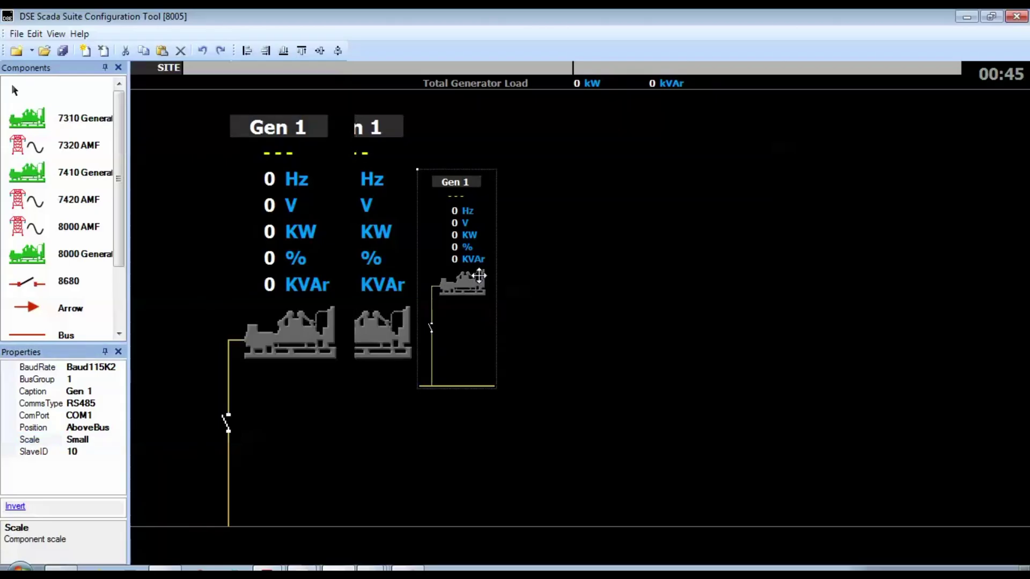
left_click(79, 440)
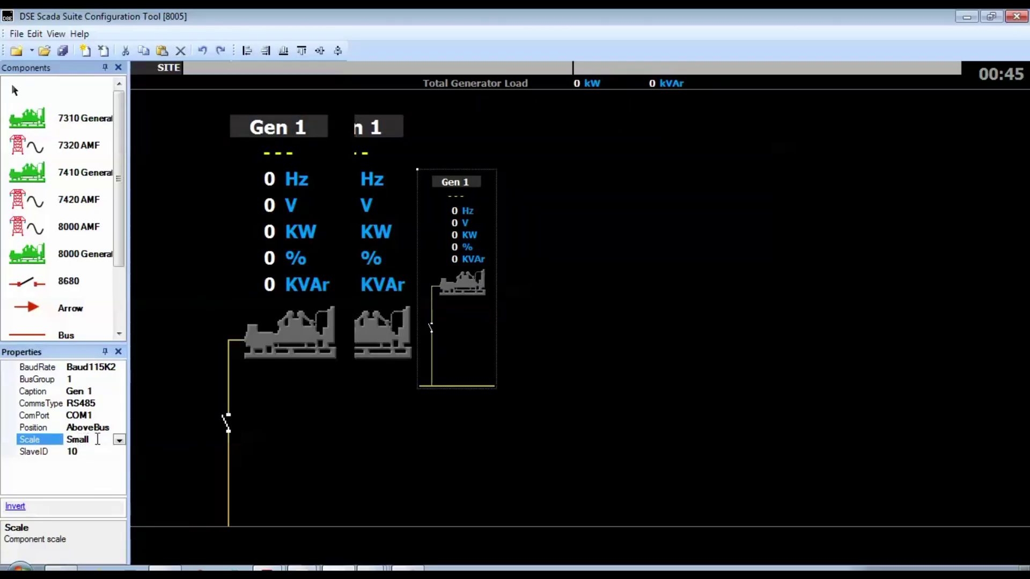
left_click(119, 441)
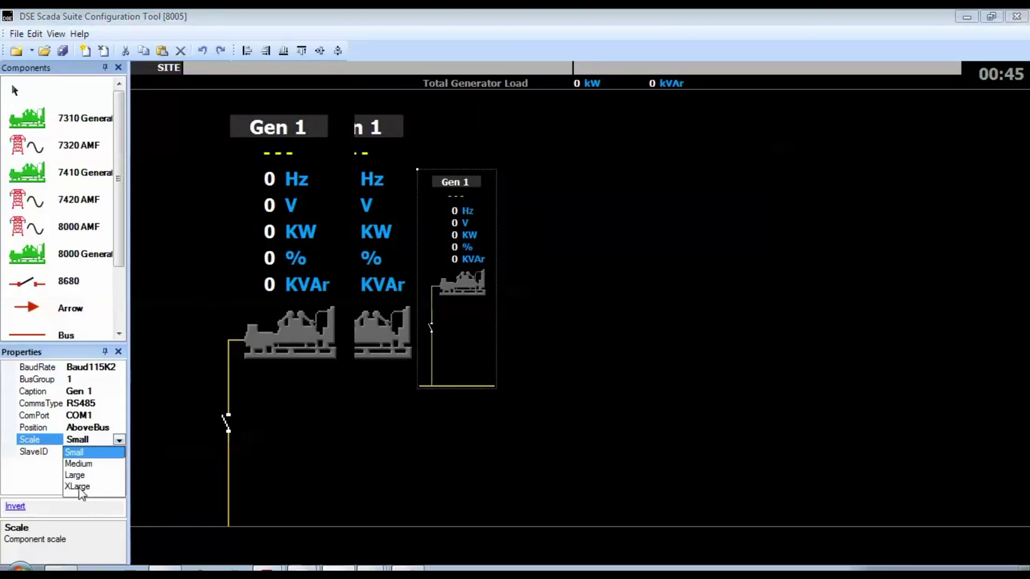
left_click(81, 490)
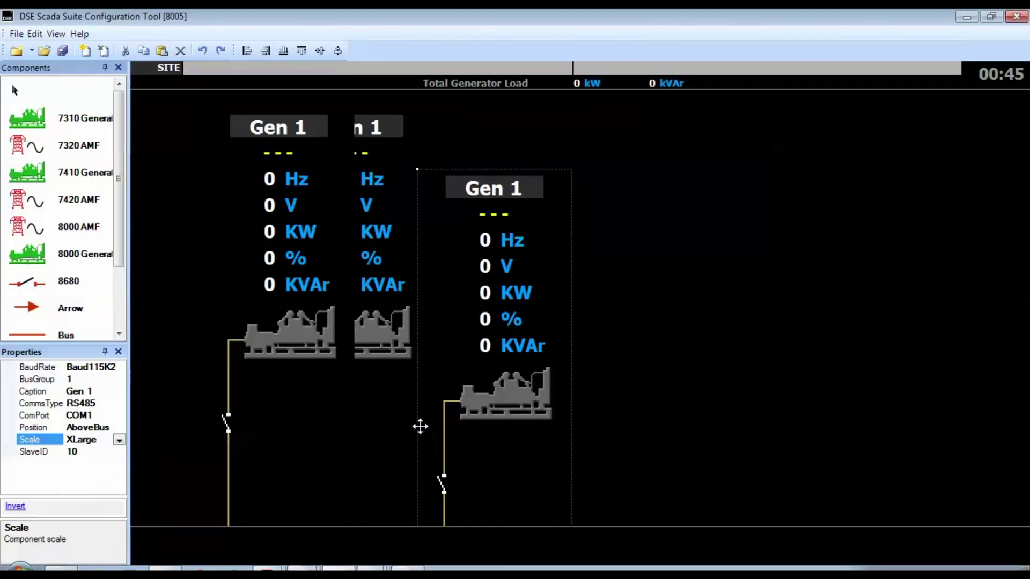
Line up the three enlarged generators evenly side by side along the bus.
left_click_drag(515, 442, 544, 382)
left_click(442, 336)
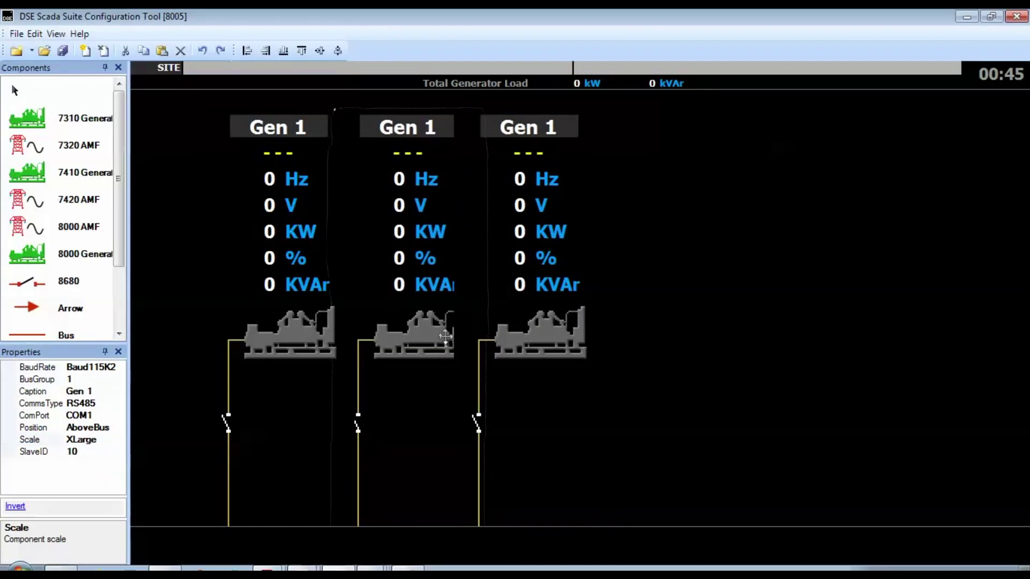
left_click(584, 330)
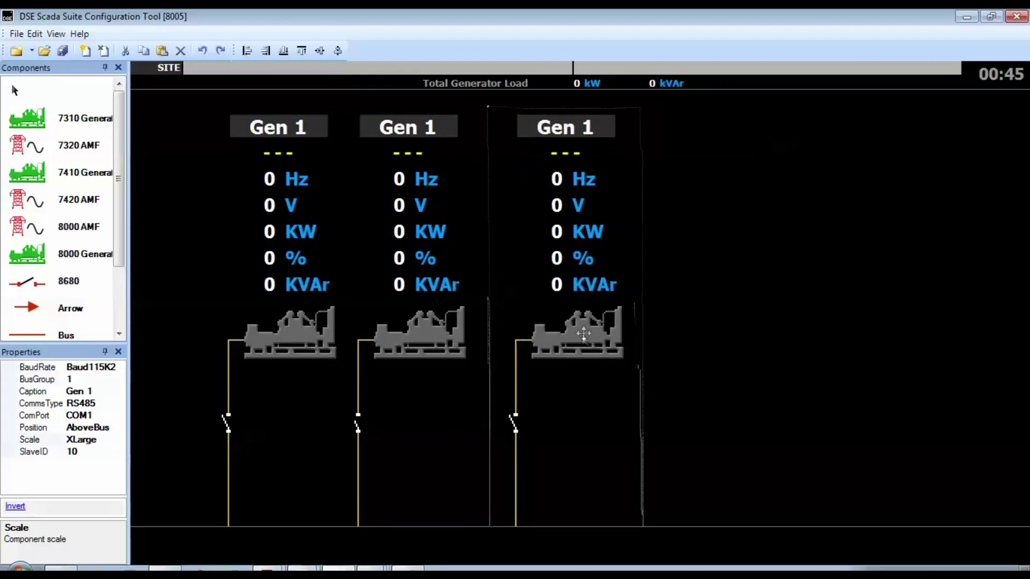
left_click_drag(400, 321, 422, 323)
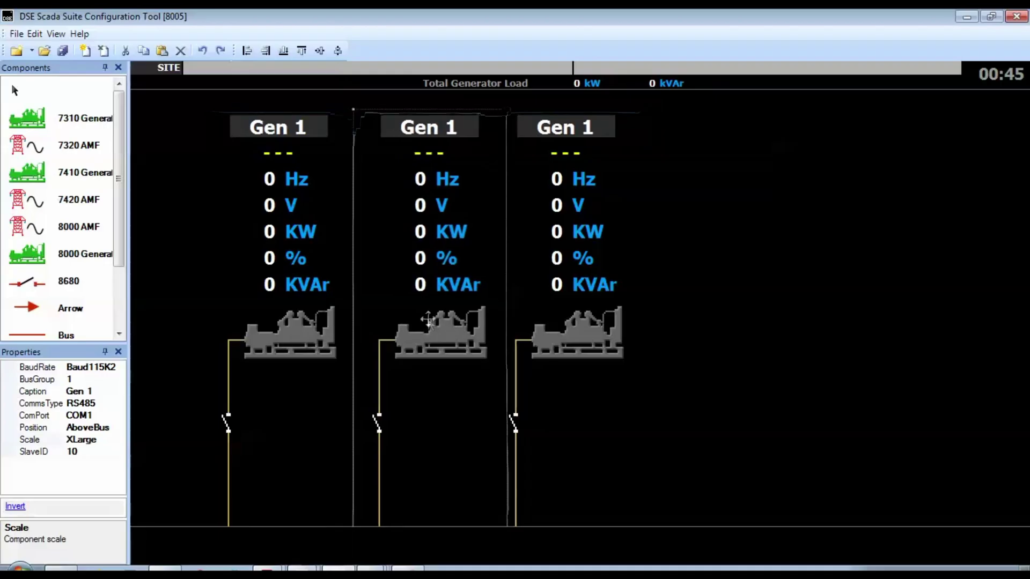
left_click(751, 321)
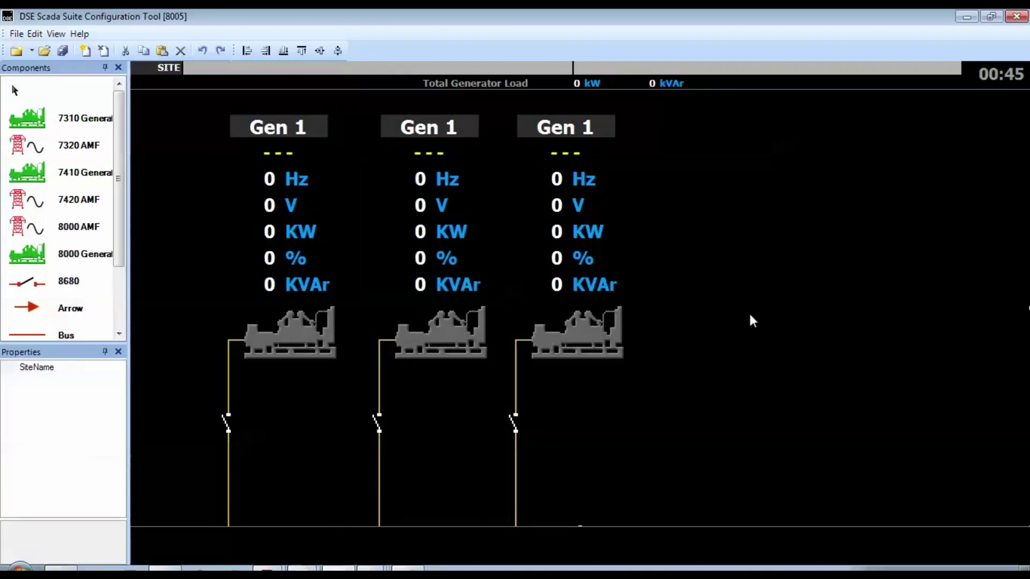
Switch the first Gen 1 generator to Ethernet and set its IP address to 192.168.1.100.
left_click(332, 314)
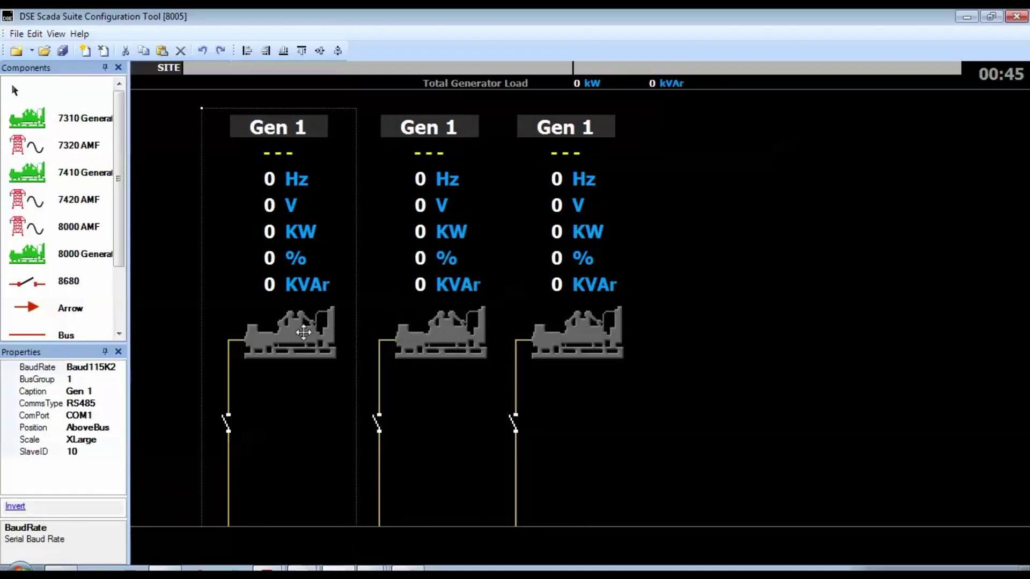
left_click(95, 402)
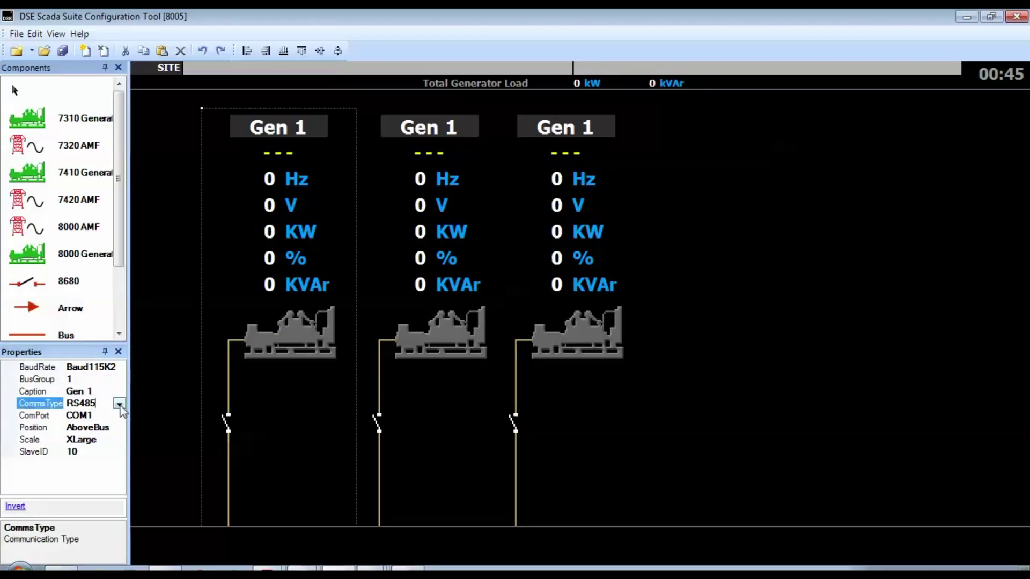
left_click(119, 404)
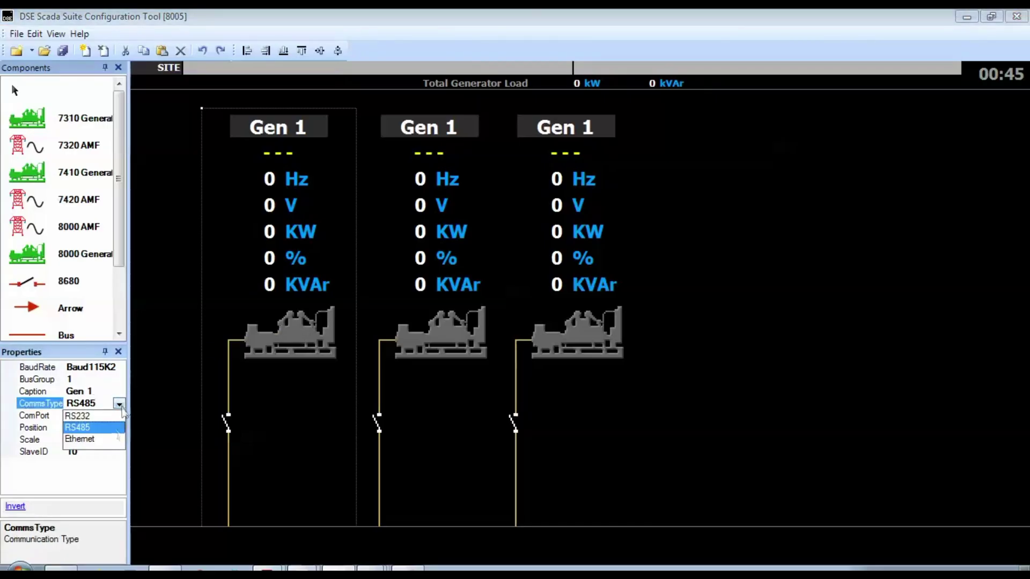
left_click(80, 440)
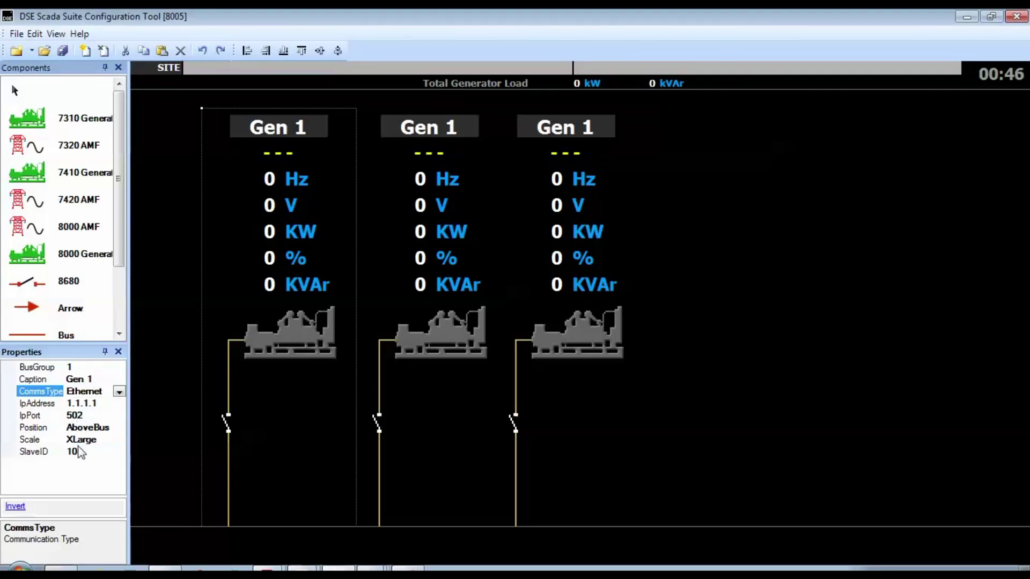
left_click(72, 403)
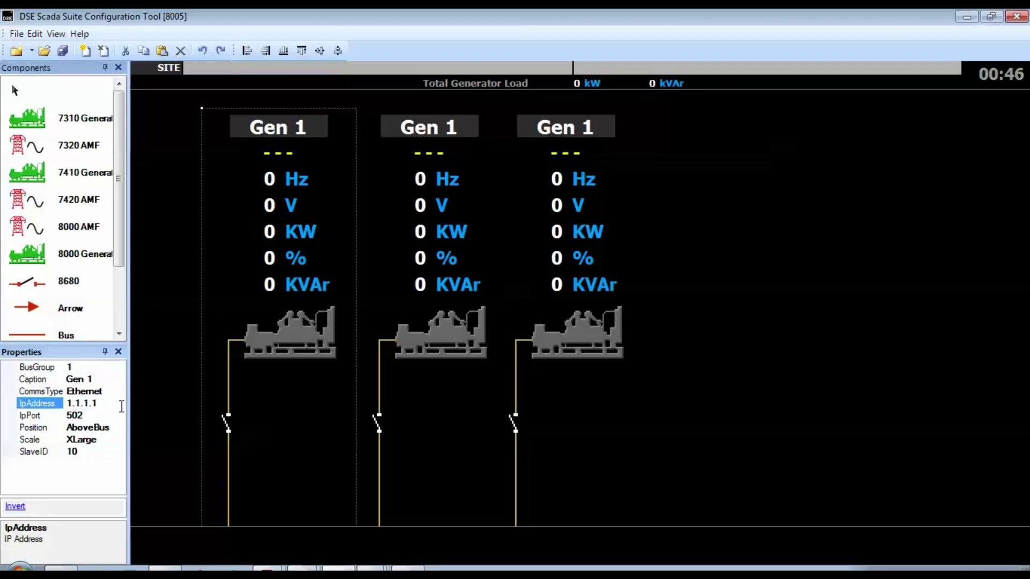
type("92")
key("Right")
key("Right")
type("68")
type("00")
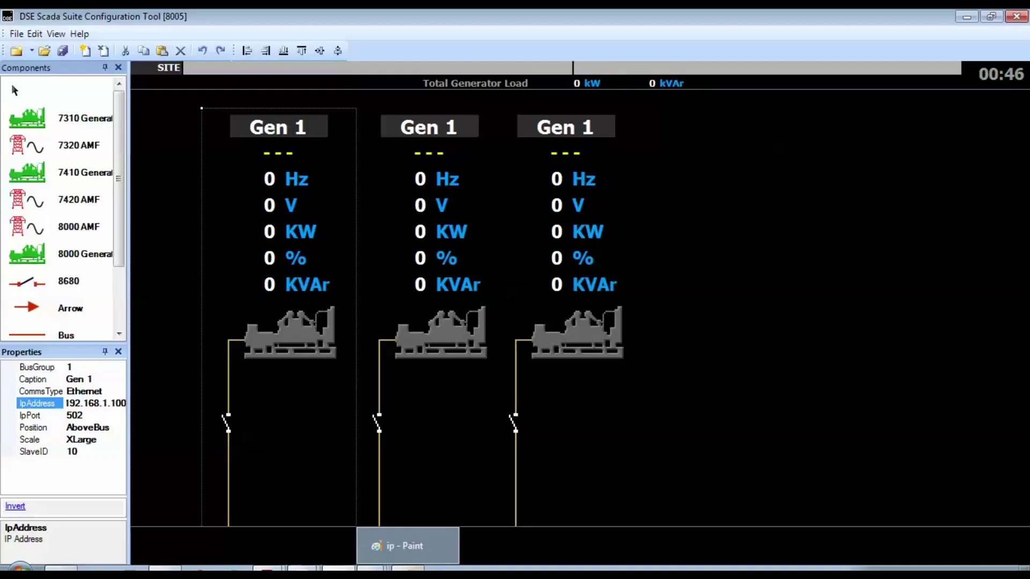
left_click(376, 544)
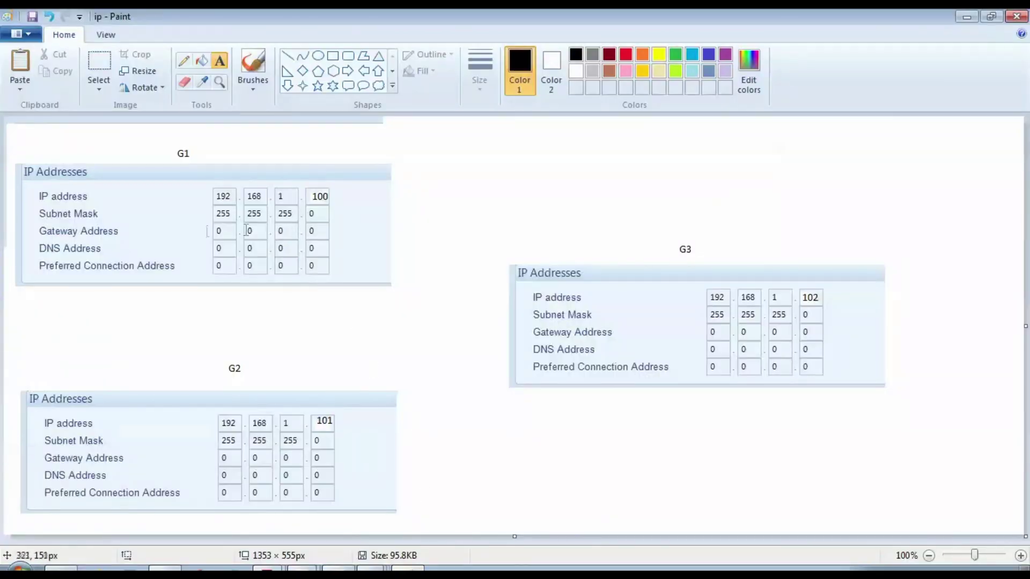
Check the G1–G3 IP addresses in the Paint image, then return to the configuration tool.
mouse_move(373, 571)
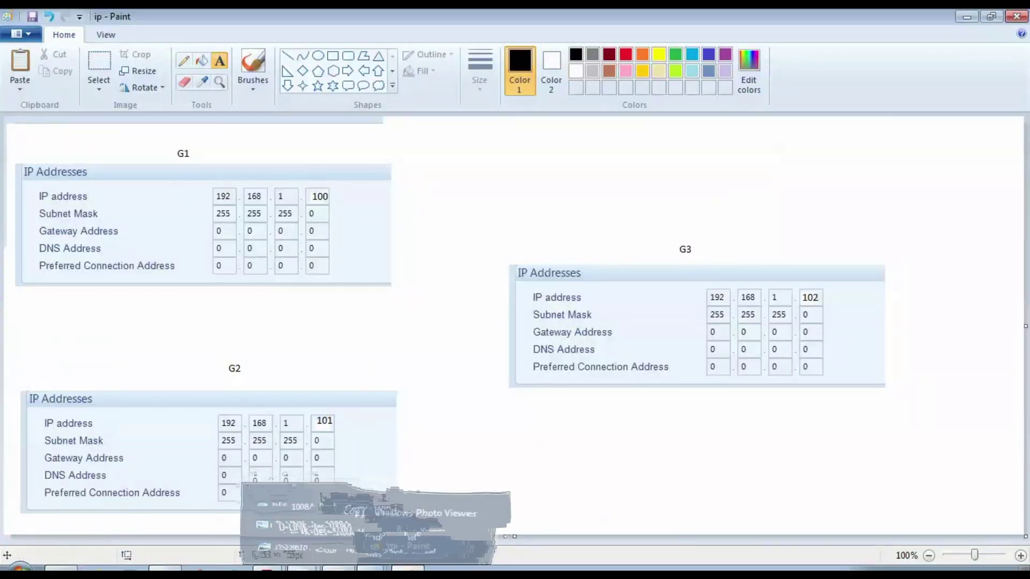
key("alt+Tab")
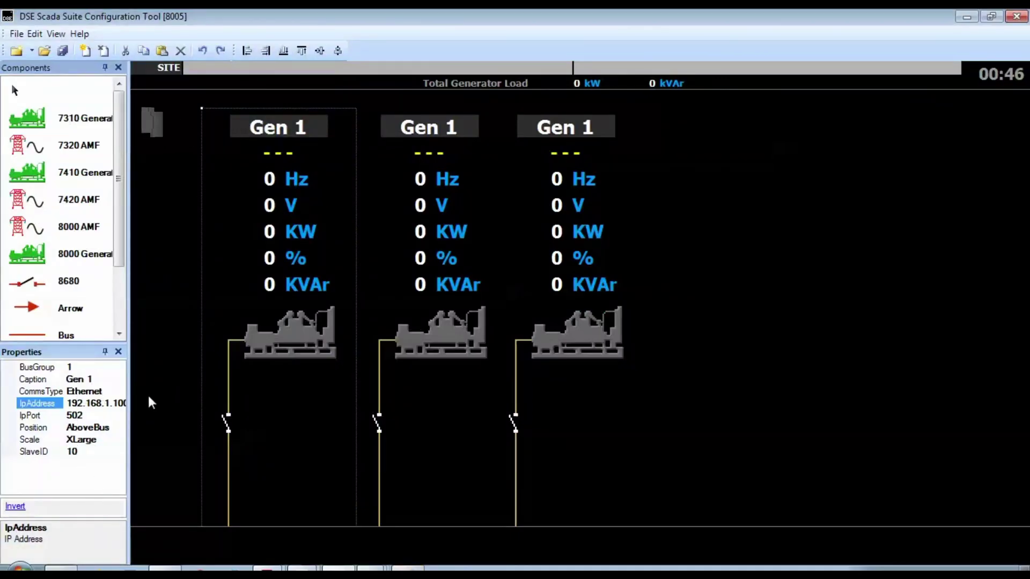
Select the middle generator and change its caption to Gen 2.
left_click(157, 426)
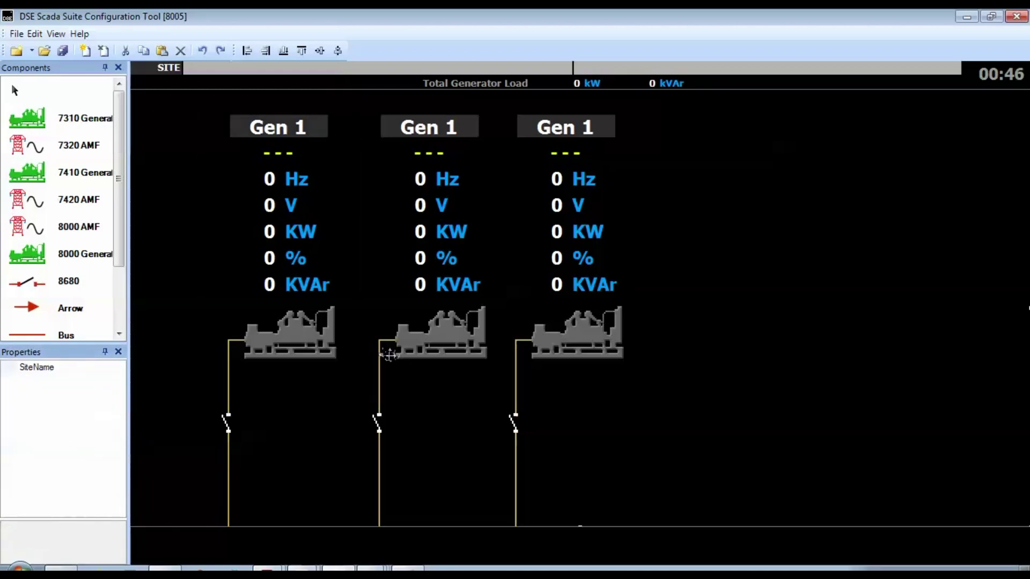
left_click(410, 354)
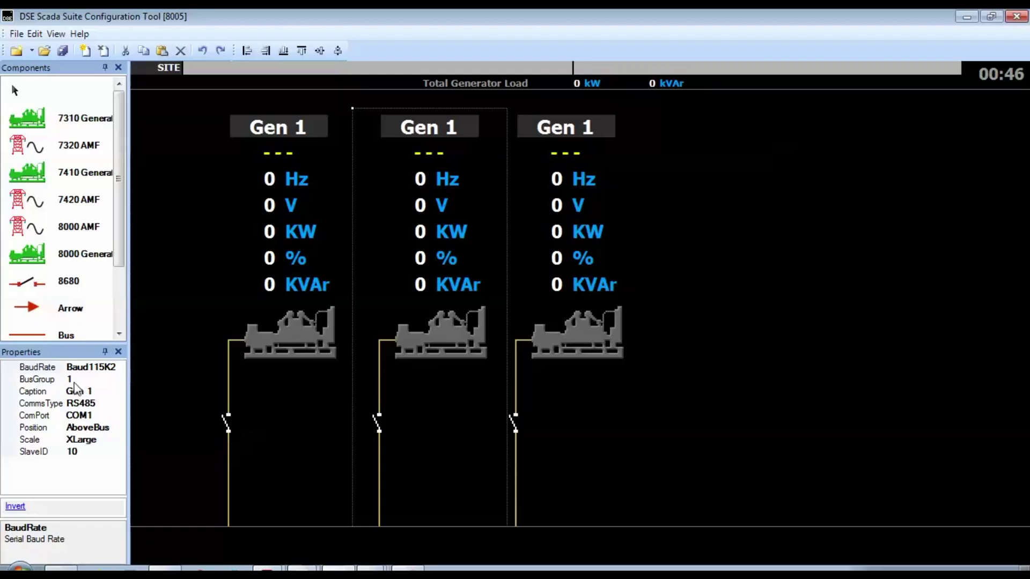
left_click(87, 391)
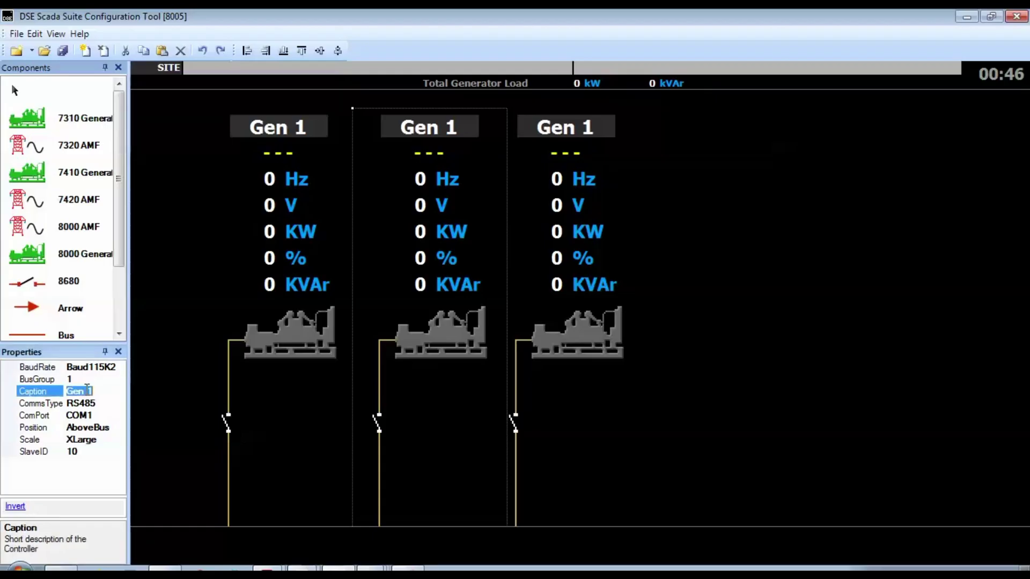
left_click(94, 392)
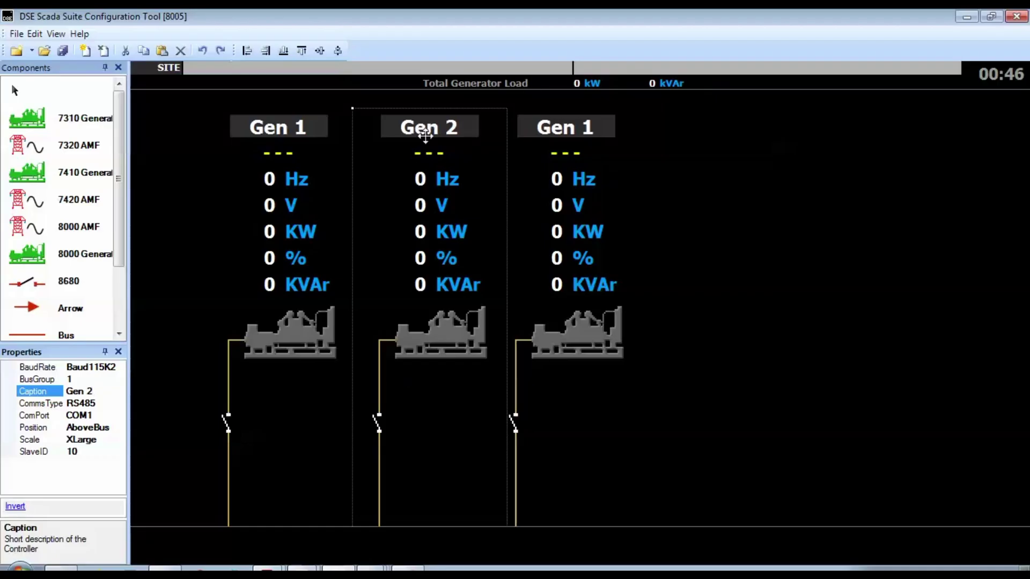
Set the middle generator to Ethernet with IP address 192.168.1.101.
double_click(86, 409)
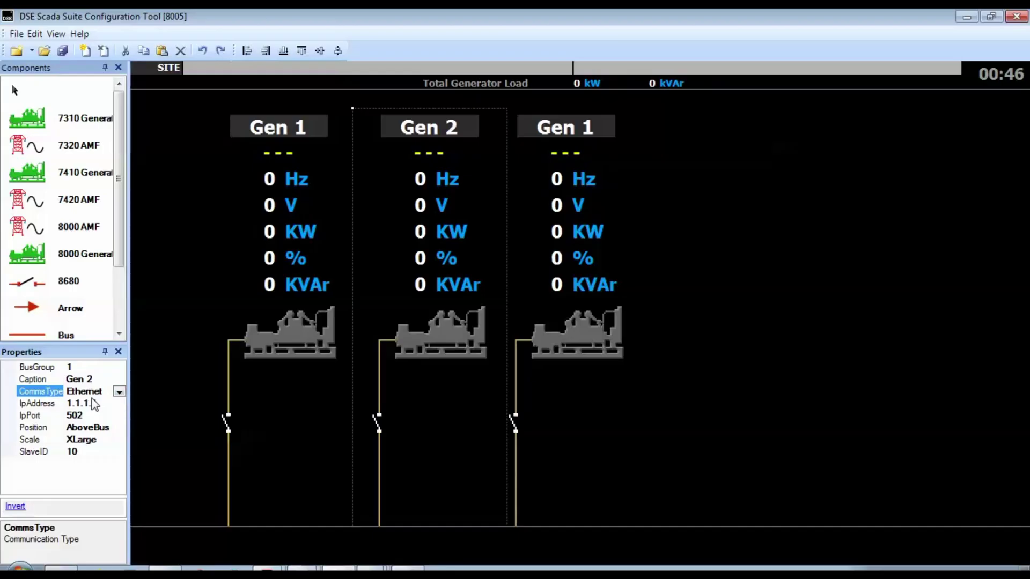
left_click(120, 393)
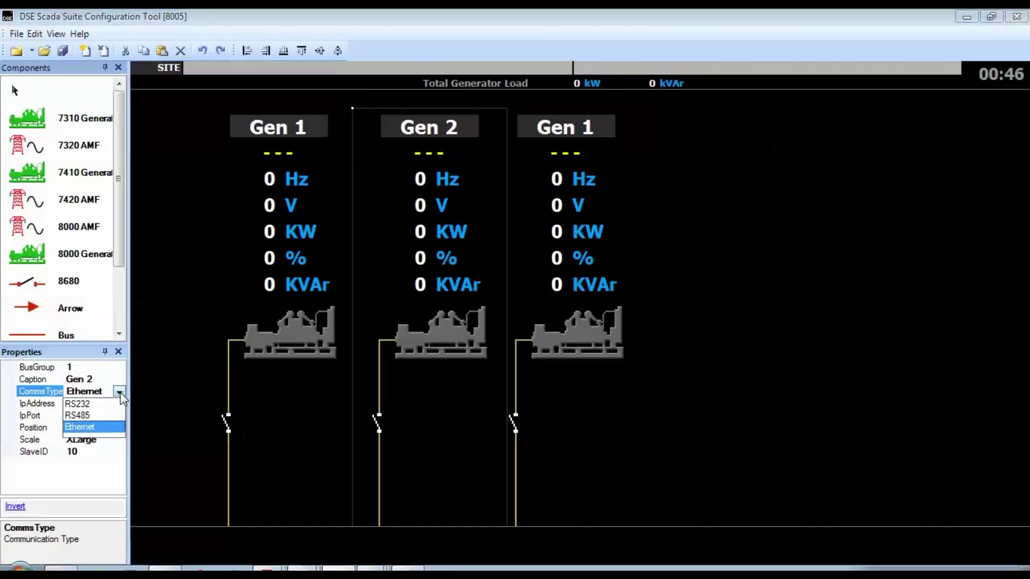
left_click(92, 428)
left_click(73, 403)
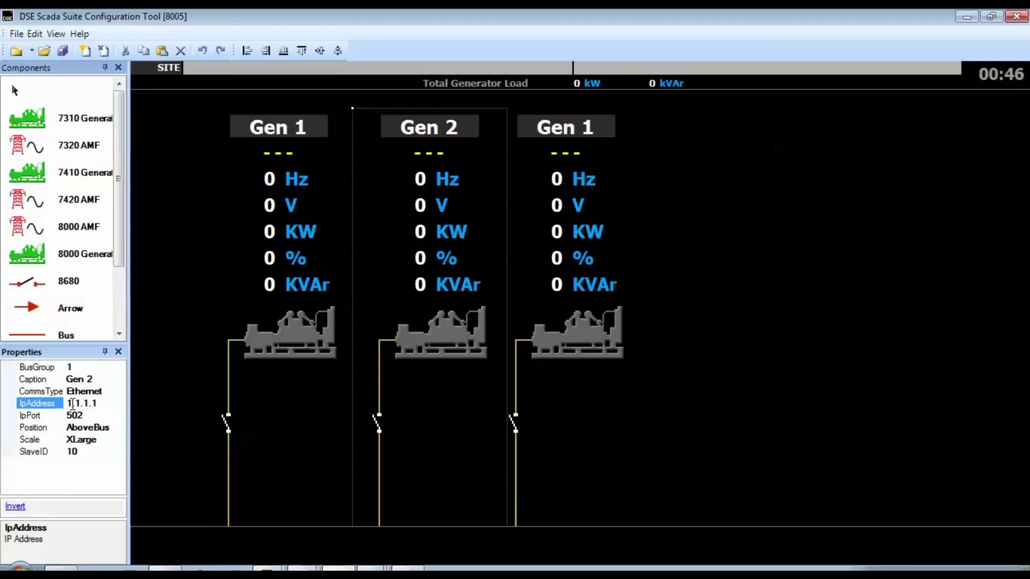
type("92.168.1")
left_click(72, 405)
Change the third generator's caption from Gen 1 to Gen 3.
left_click(590, 350)
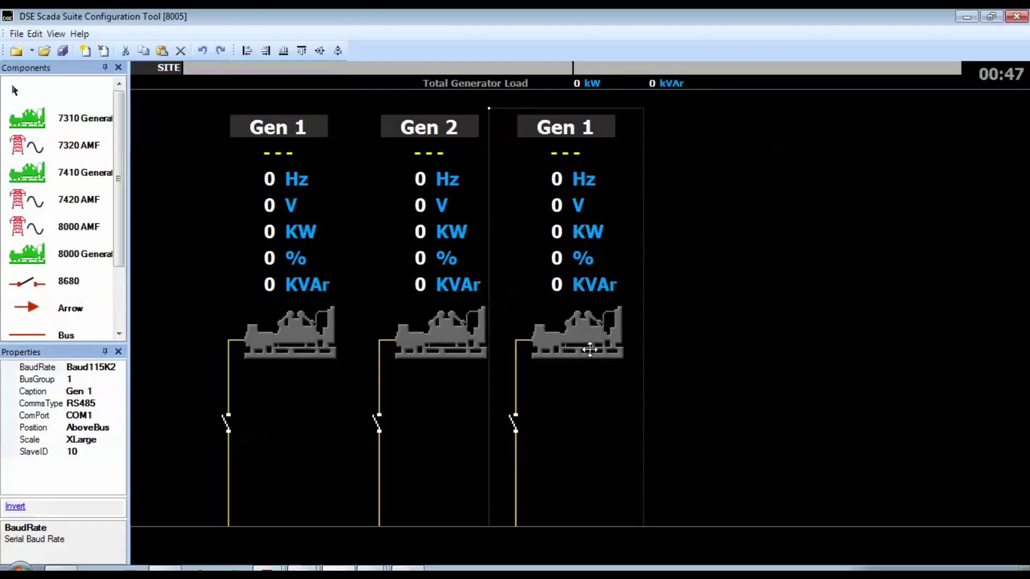
left_click(92, 396)
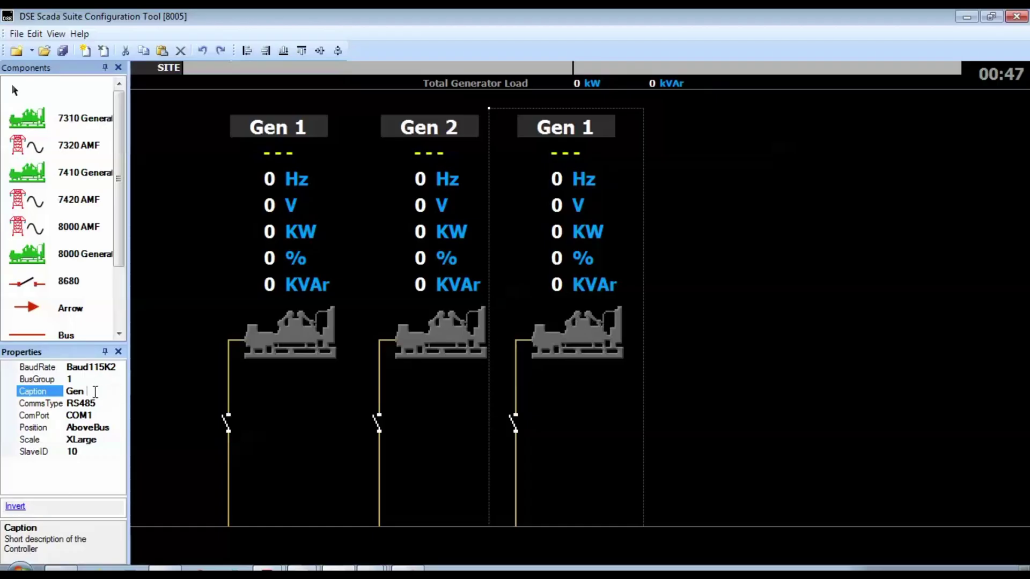
type("3")
key("Return")
Set Gen 3 to Ethernet with IP 192.168.1.102, checking it against the Paint IP sheet.
left_click(93, 403)
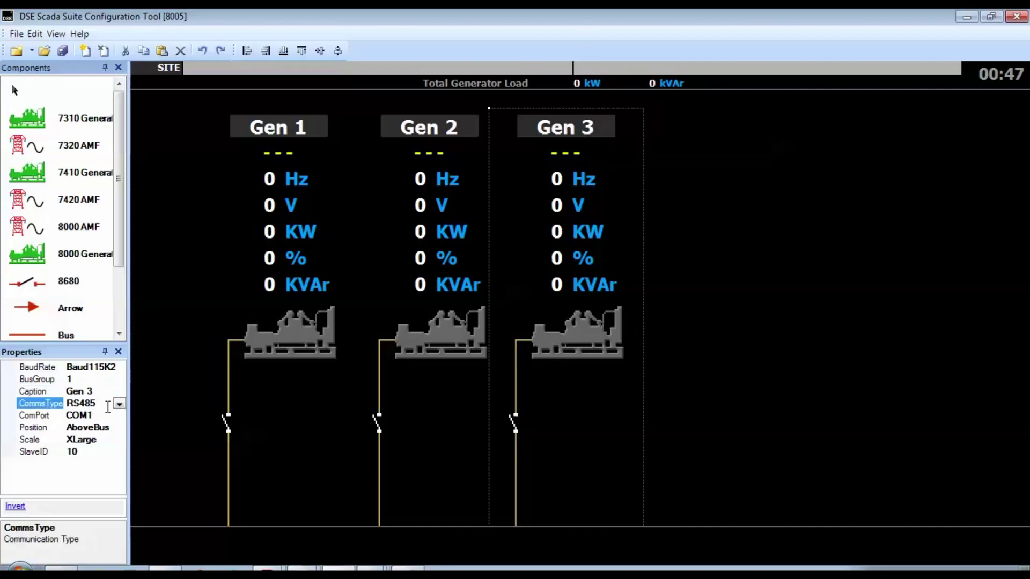
left_click(119, 404)
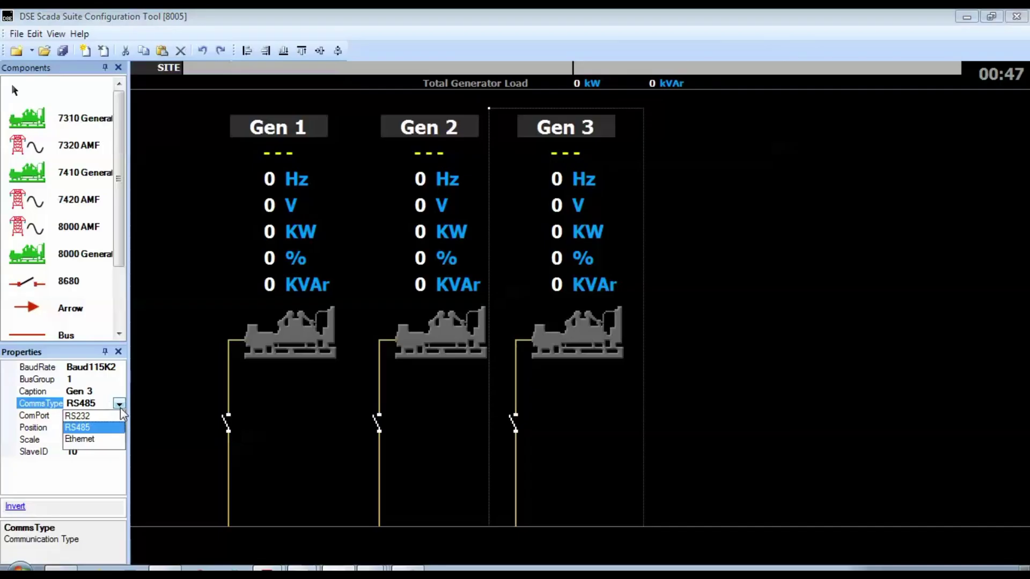
left_click(87, 439)
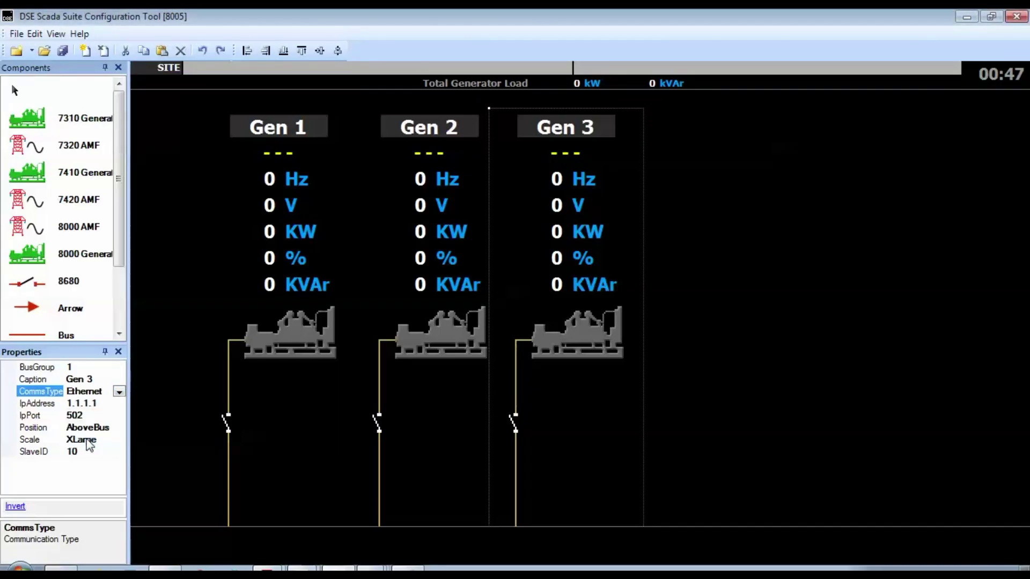
left_click(73, 403)
type("92")
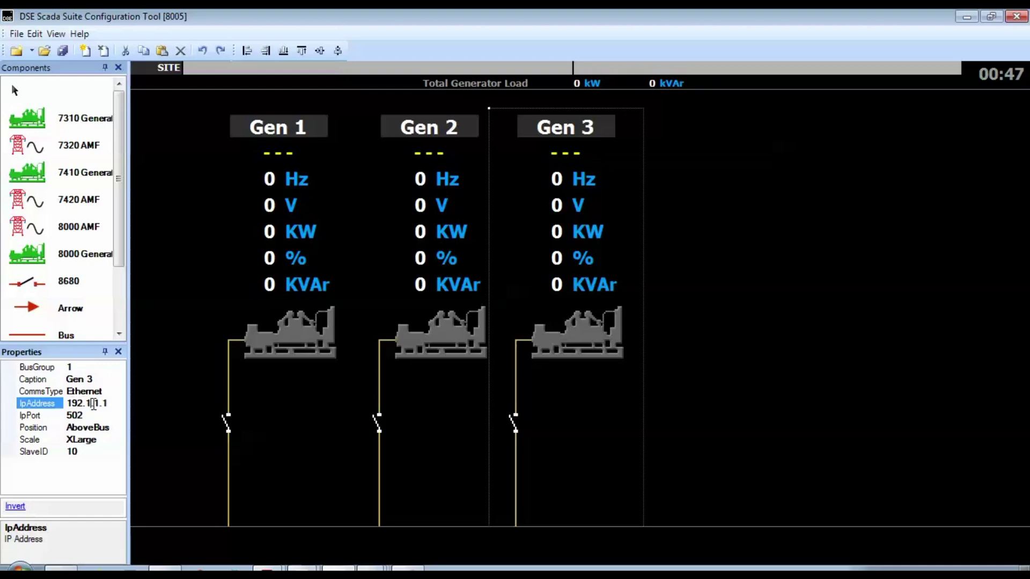
left_click(94, 403)
type("68.1")
left_click(408, 572)
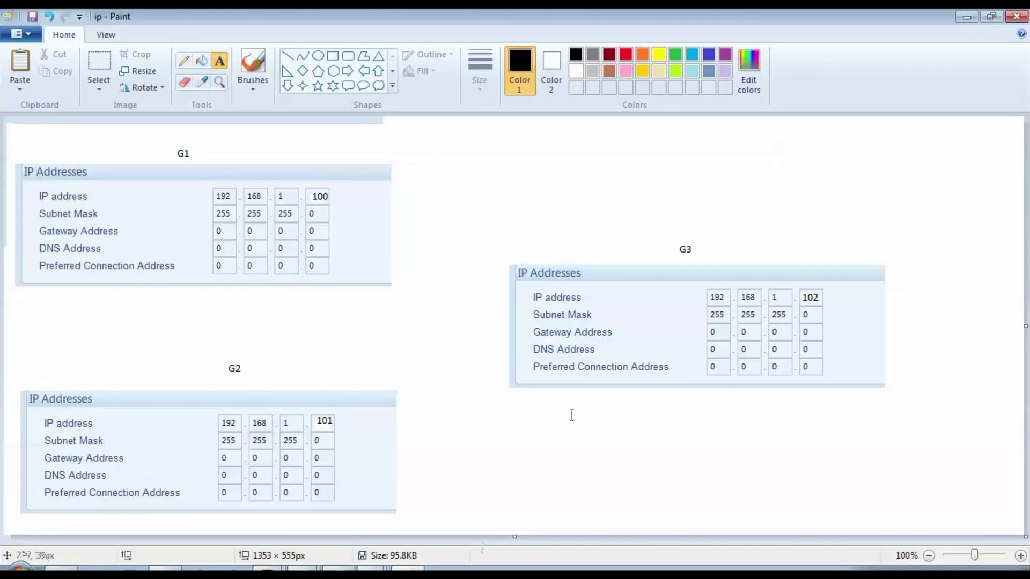
mouse_move(407, 572)
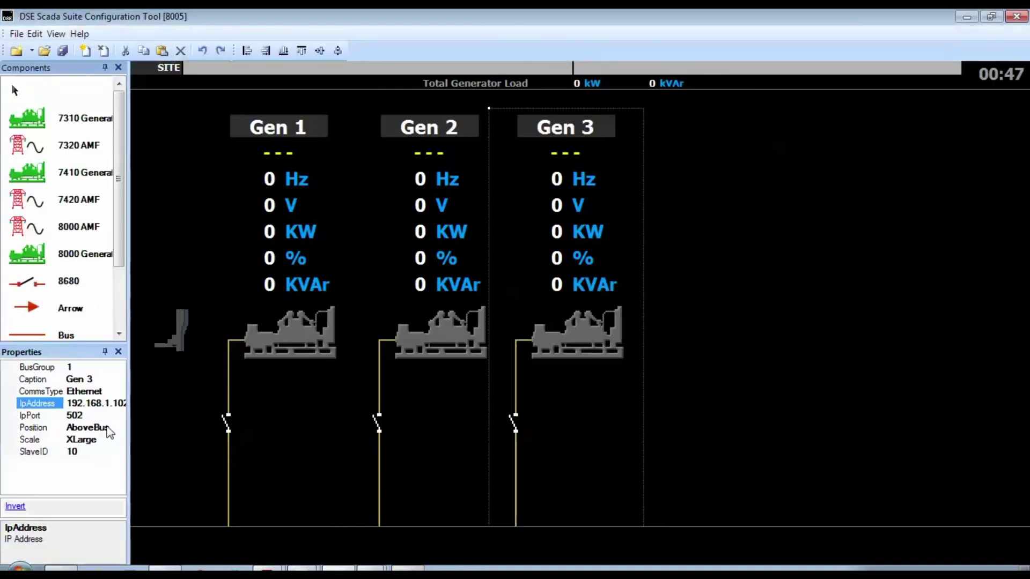
Save the configuration via File > Save As as DSEScadaSuiteNEW 3 DSE8610.xml.
left_click(727, 302)
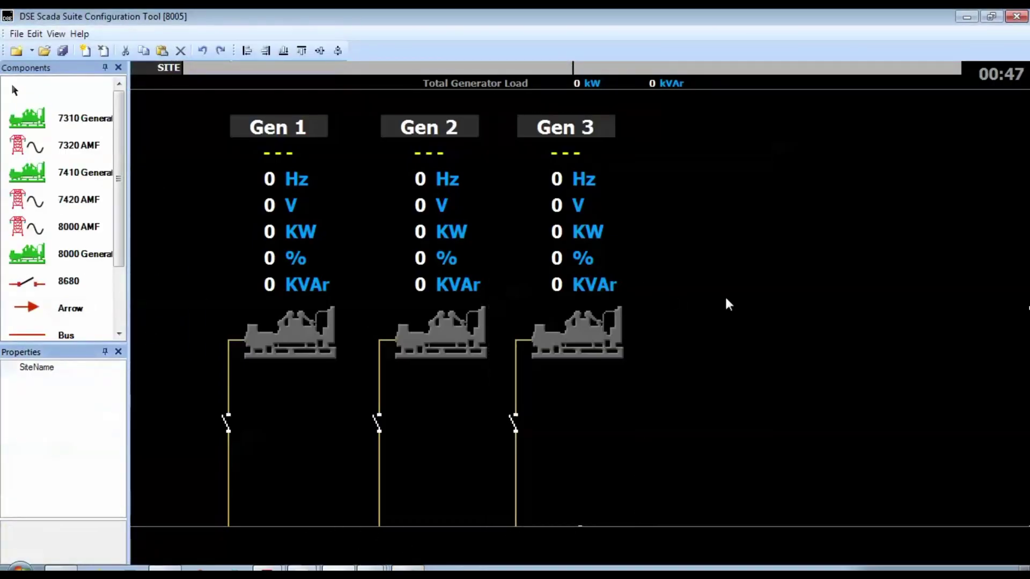
left_click(298, 343)
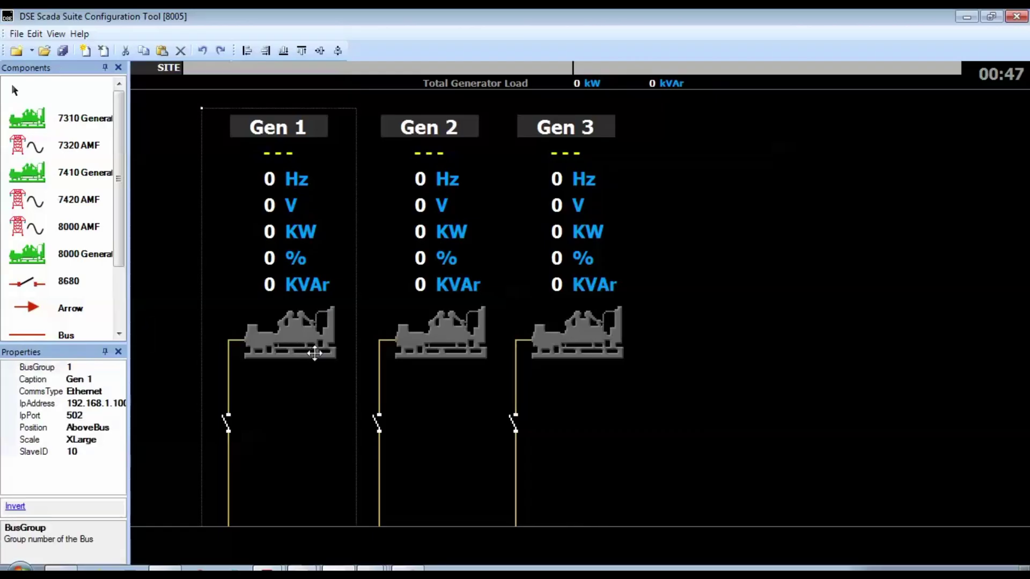
left_click(17, 33)
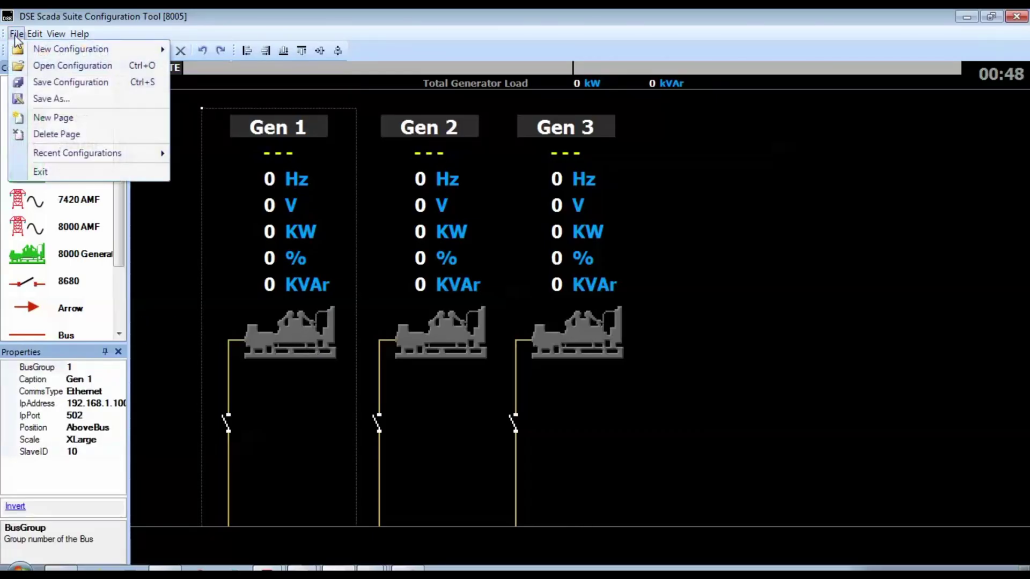
left_click(49, 98)
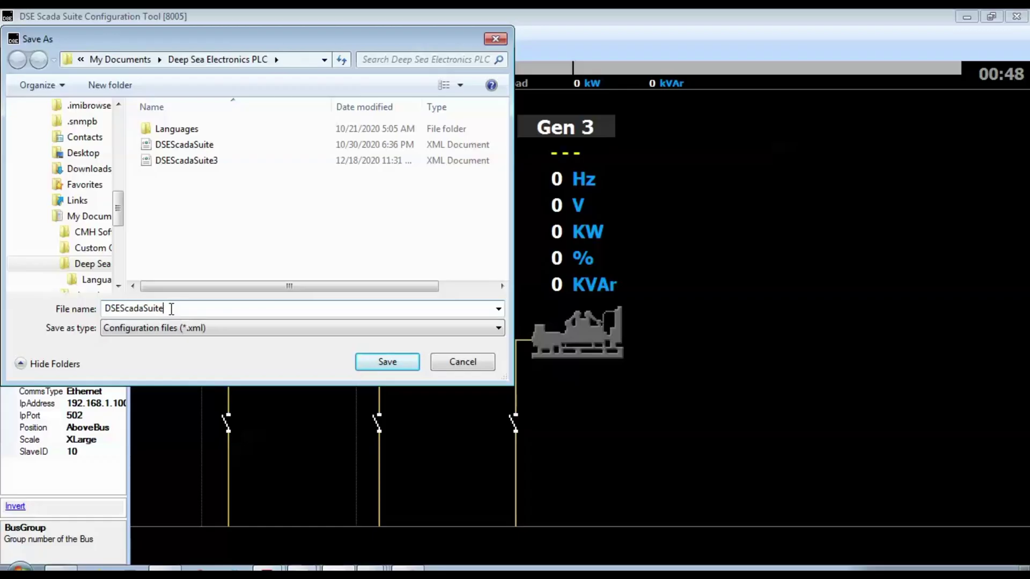
type("N")
type("EW 2")
key("BackSpace")
type("3")
type(" DSE")
type("862")
key("BackSpace")
key("BackSpace")
type("610")
key("Tab")
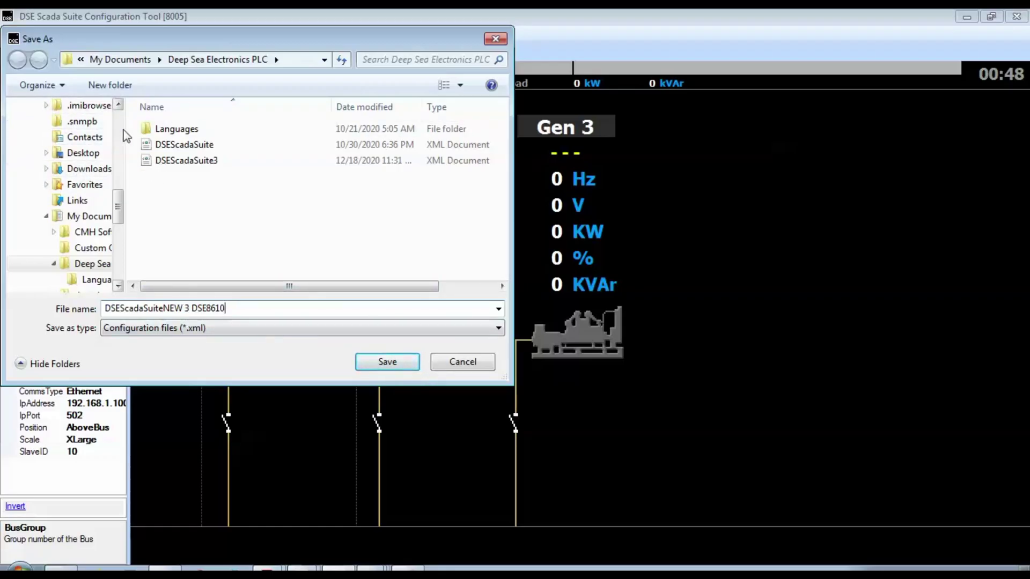
scroll(123, 134, "up", 3)
scroll(123, 134, "up", 3)
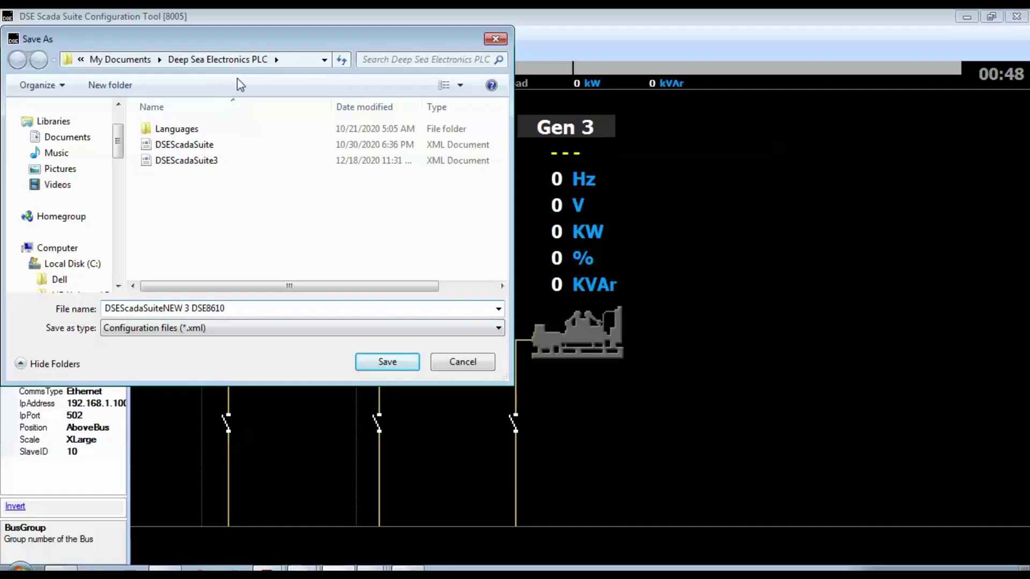
left_click(387, 363)
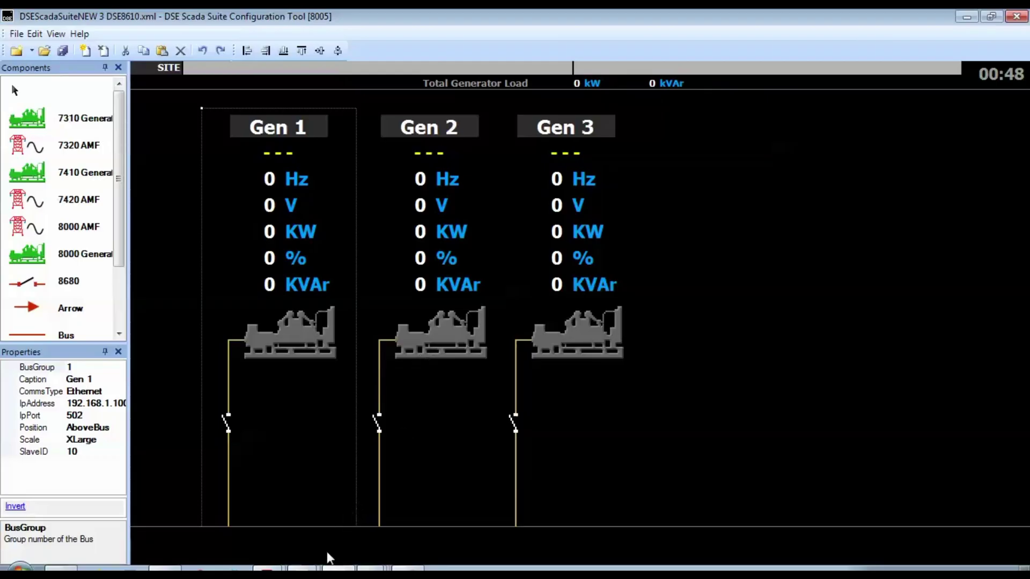
left_click(327, 569)
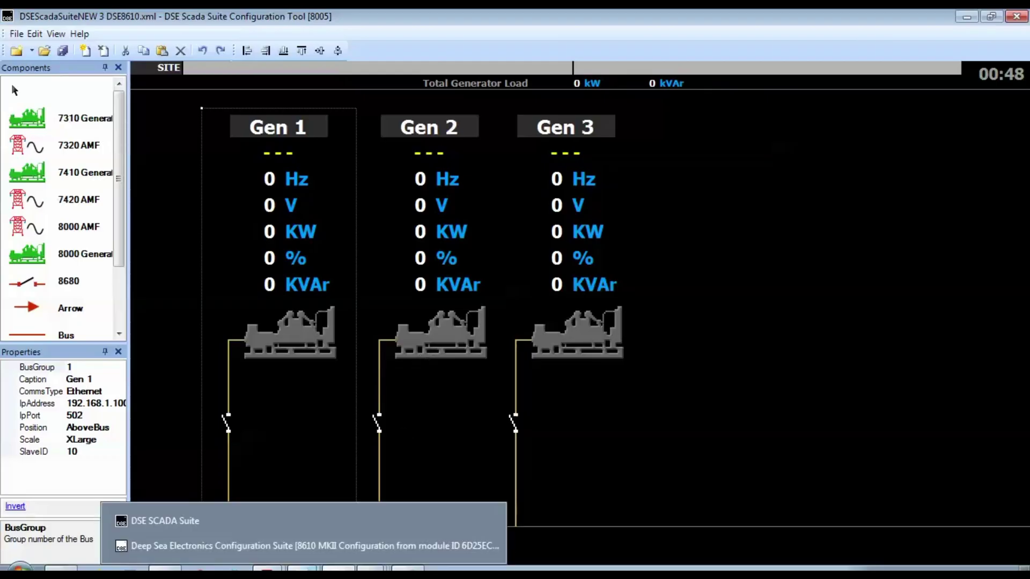
Load DSEScadaSuiteNEW 3 DSE8610 in DSE SCADA Suite to monitor Gen 1–3.
left_click(198, 520)
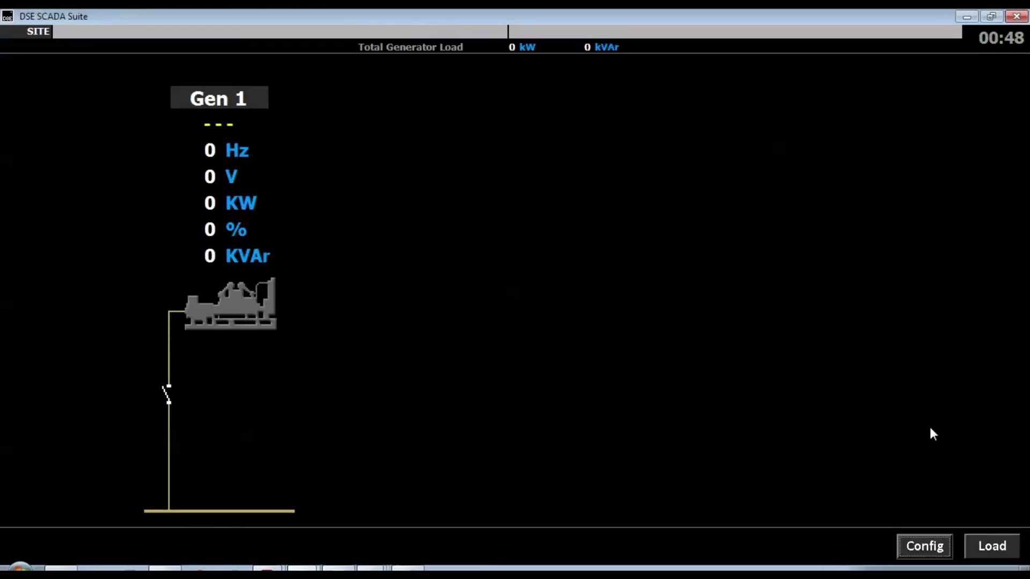
left_click(998, 546)
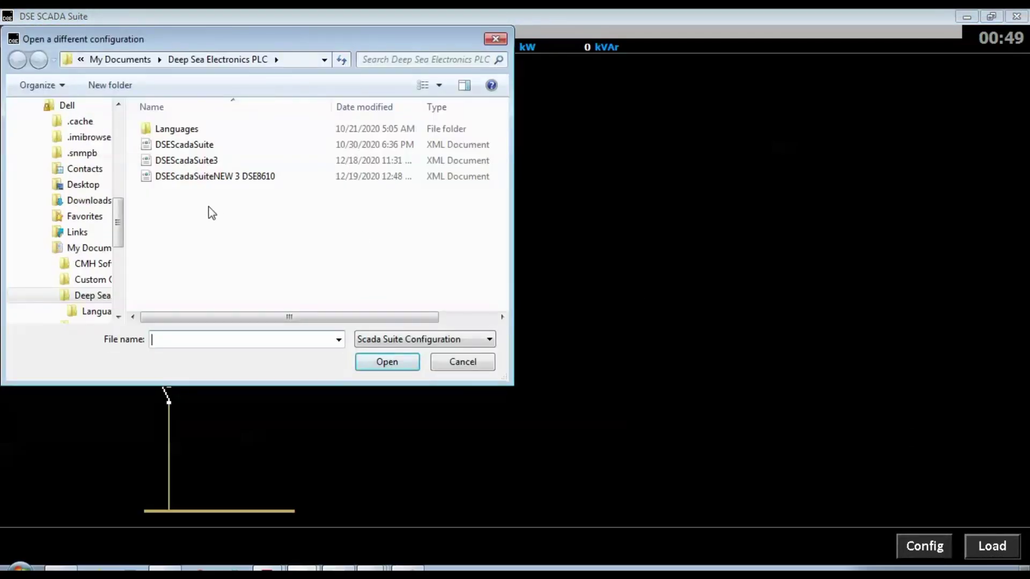
left_click(185, 180)
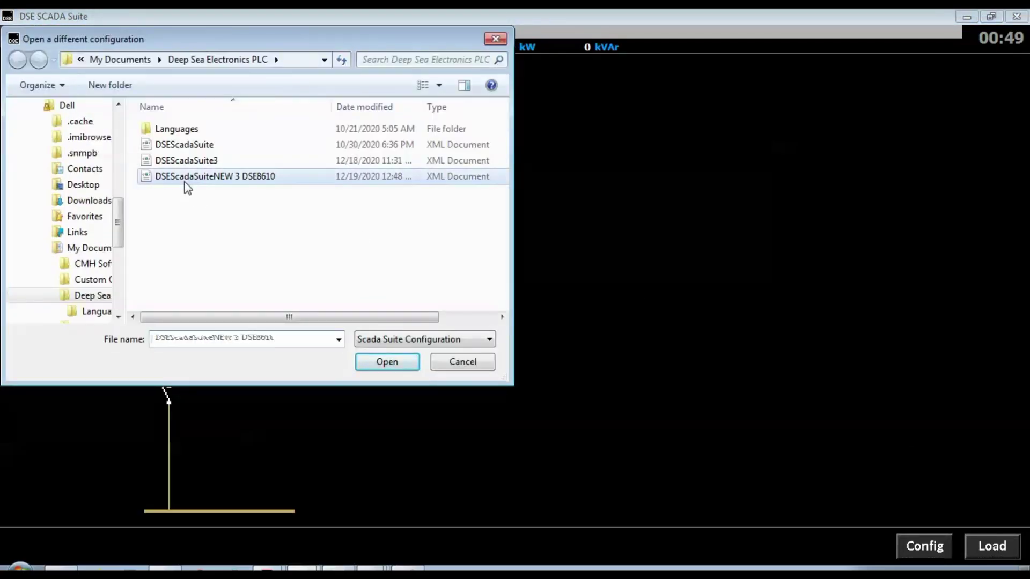
left_click(382, 364)
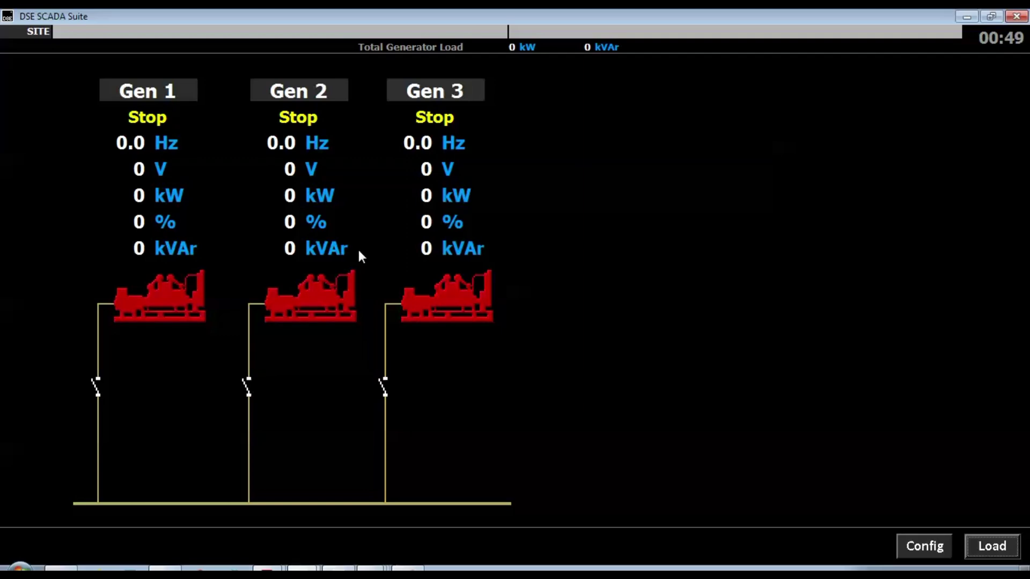
Open Gen 1's module pages, check its alarm list, and return to its Home readings.
left_click(172, 301)
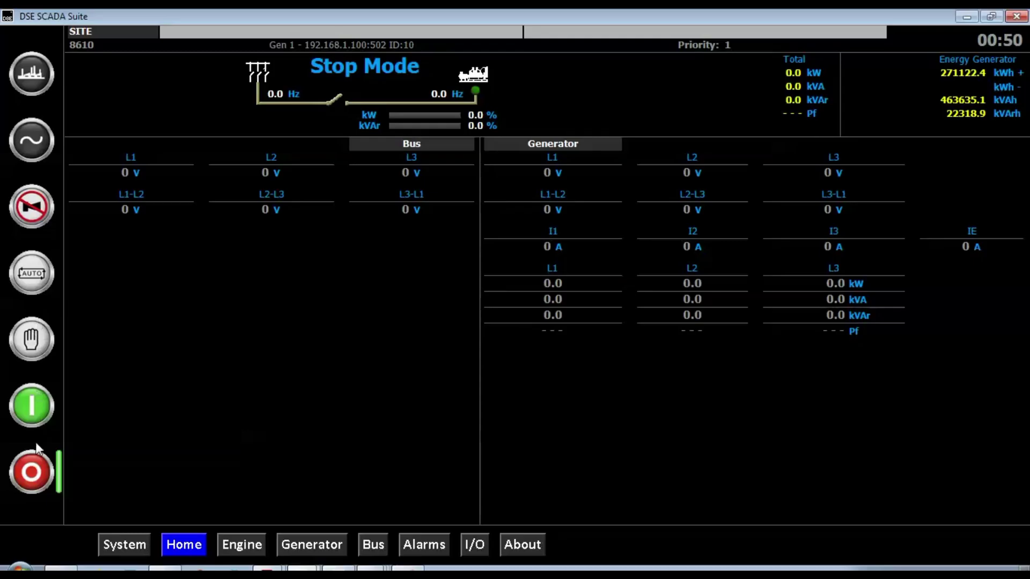
left_click(428, 544)
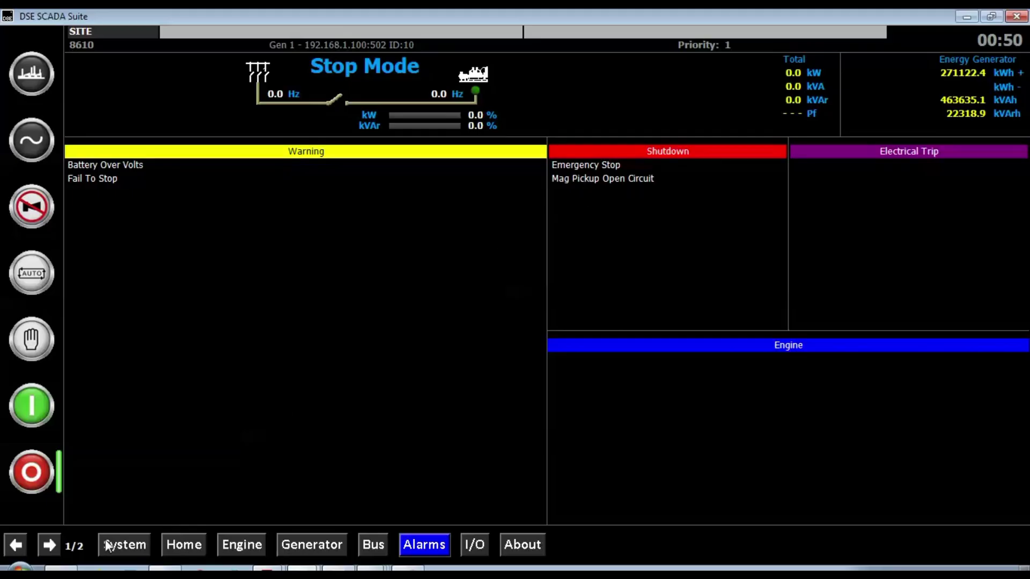
left_click(174, 546)
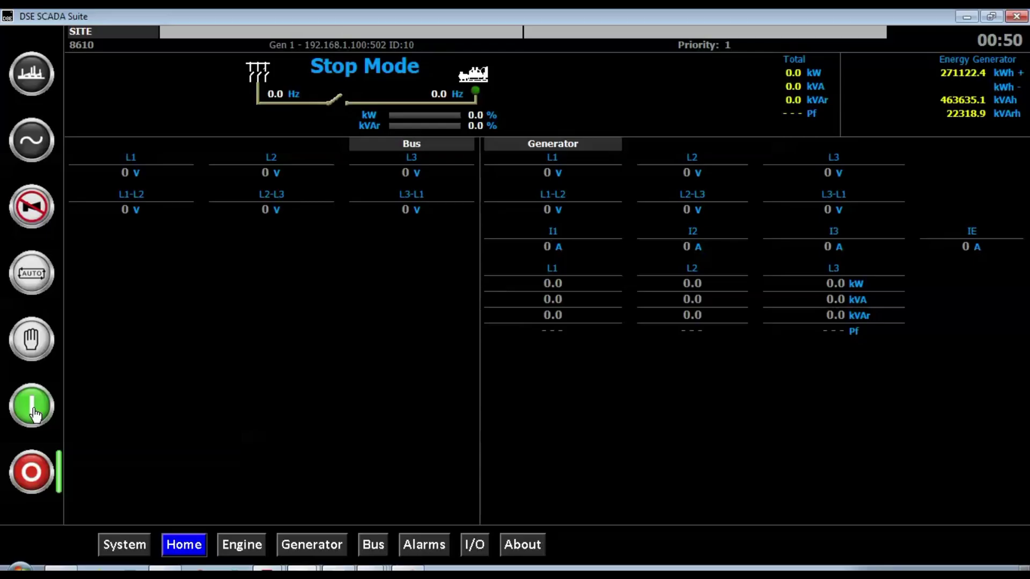
Start Gen 1 with the module PIN, recheck its alarms, and go back to the site overview.
left_click(32, 409)
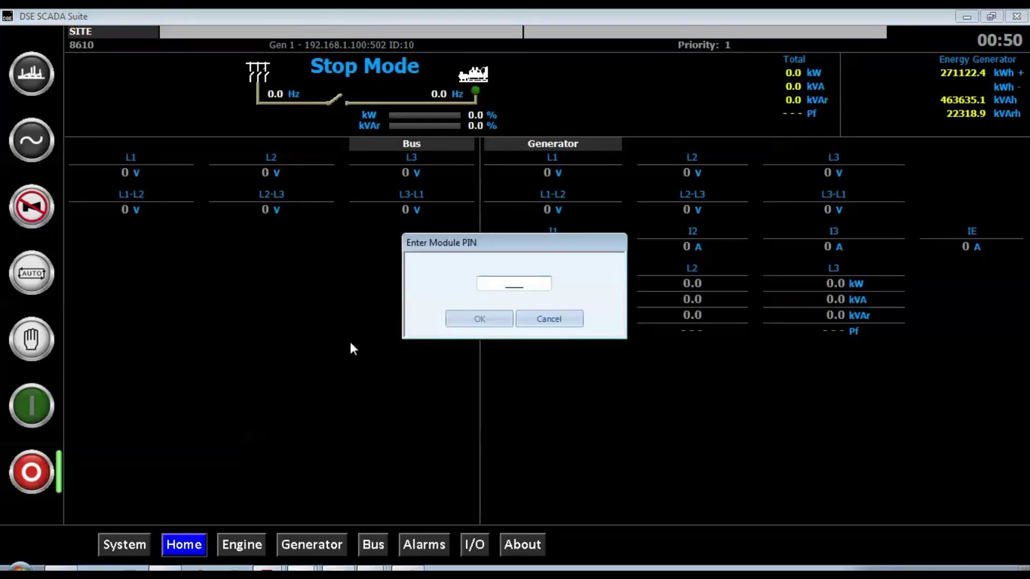
key("Return")
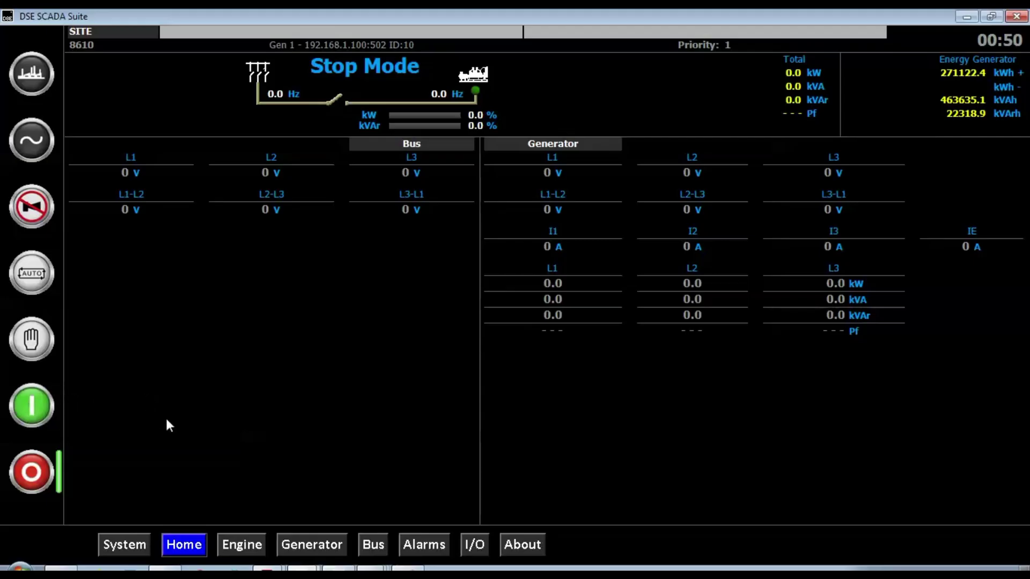
left_click(427, 545)
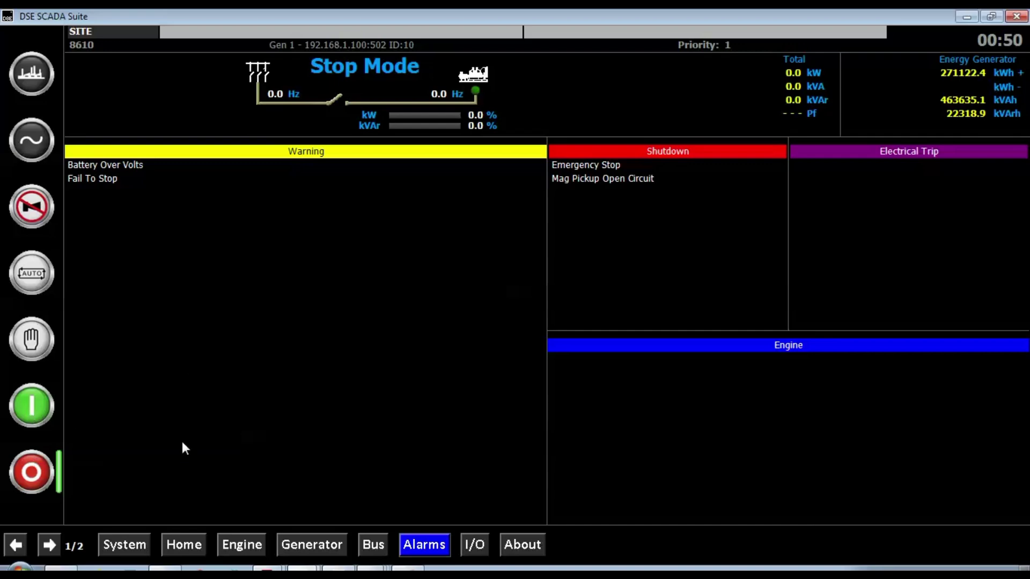
left_click(138, 545)
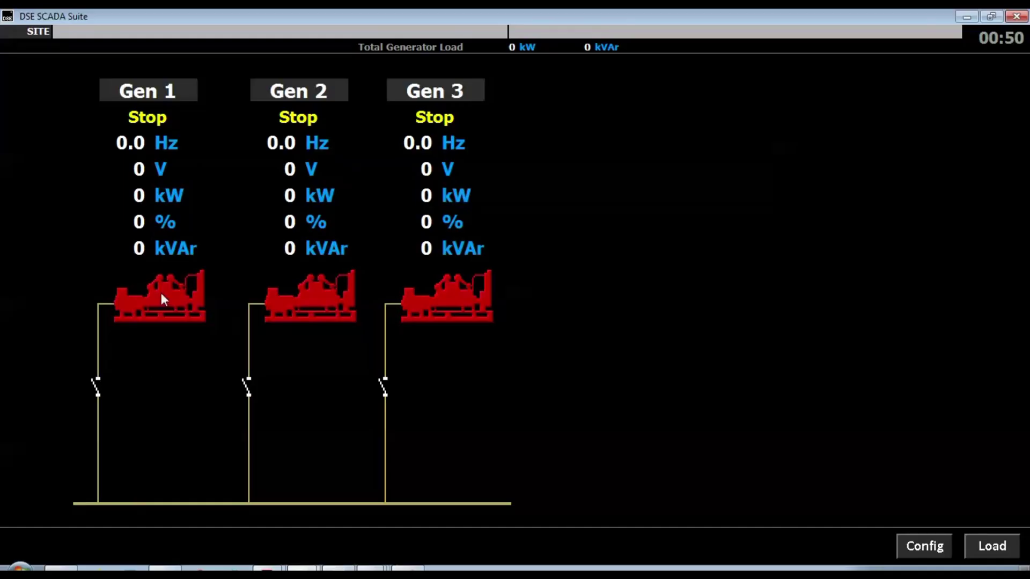
Open Gen 1, switch it from Manual to Auto Mode, then mute the alarm and test lamps.
left_click(162, 295)
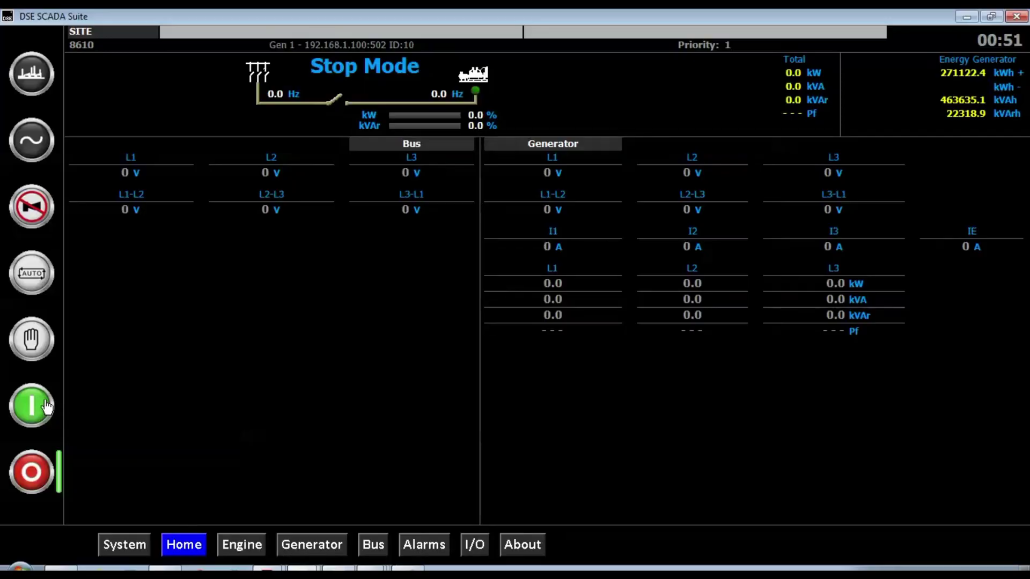
left_click(41, 345)
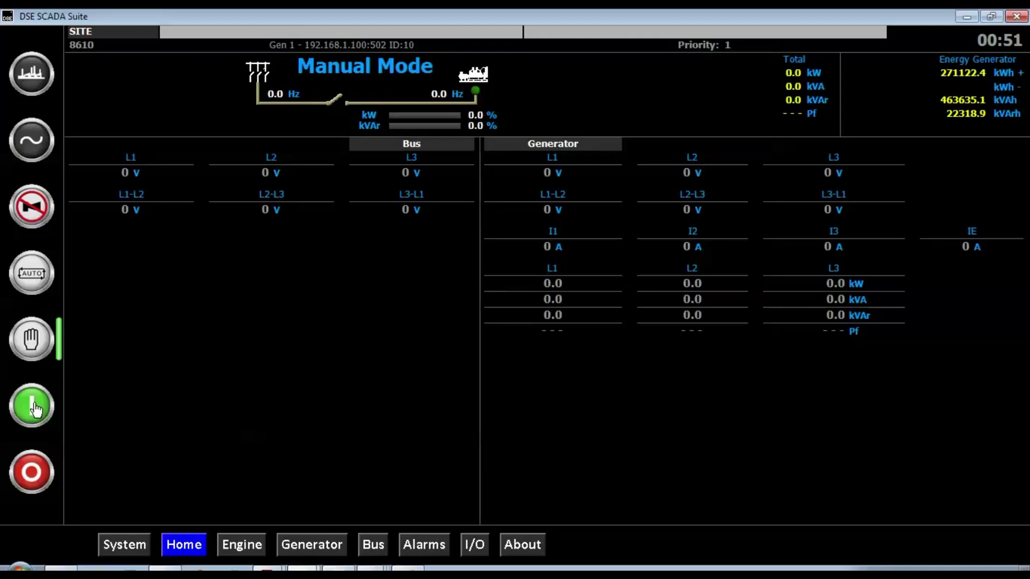
left_click(44, 284)
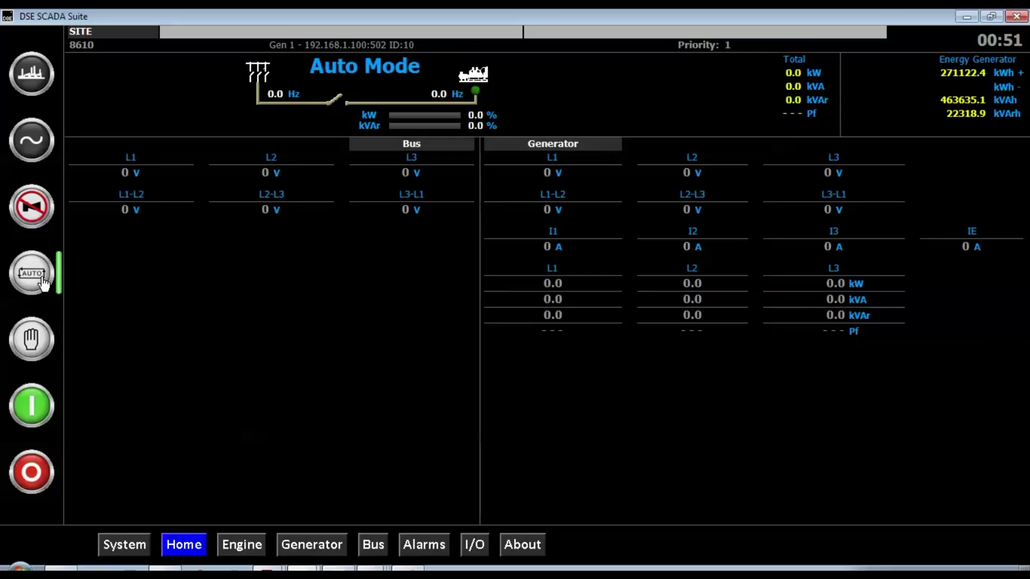
left_click(42, 216)
View Gen 1's engine gauges, then its Generator page with zero voltages and 0.0 Hz.
left_click(253, 544)
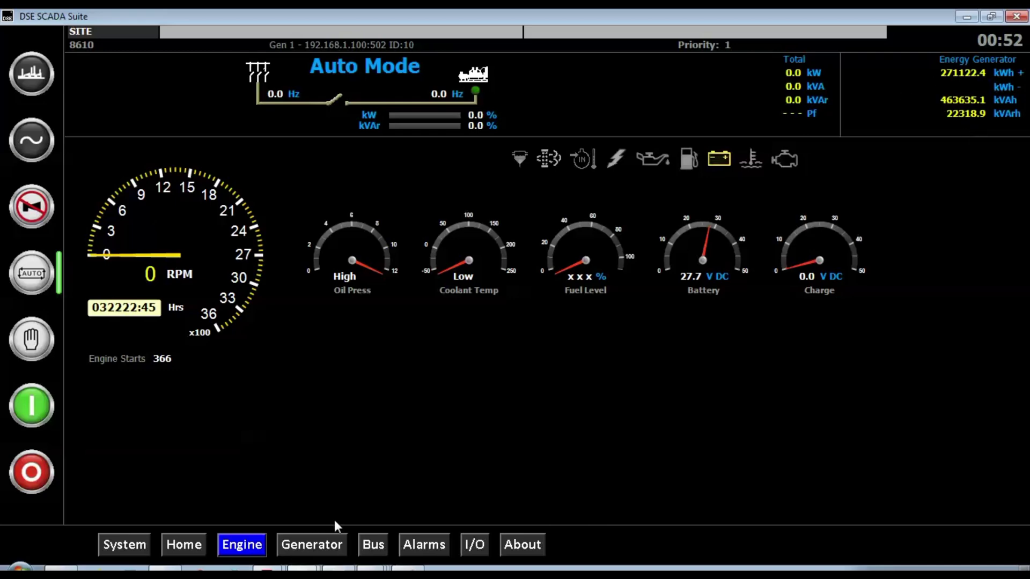
left_click(304, 545)
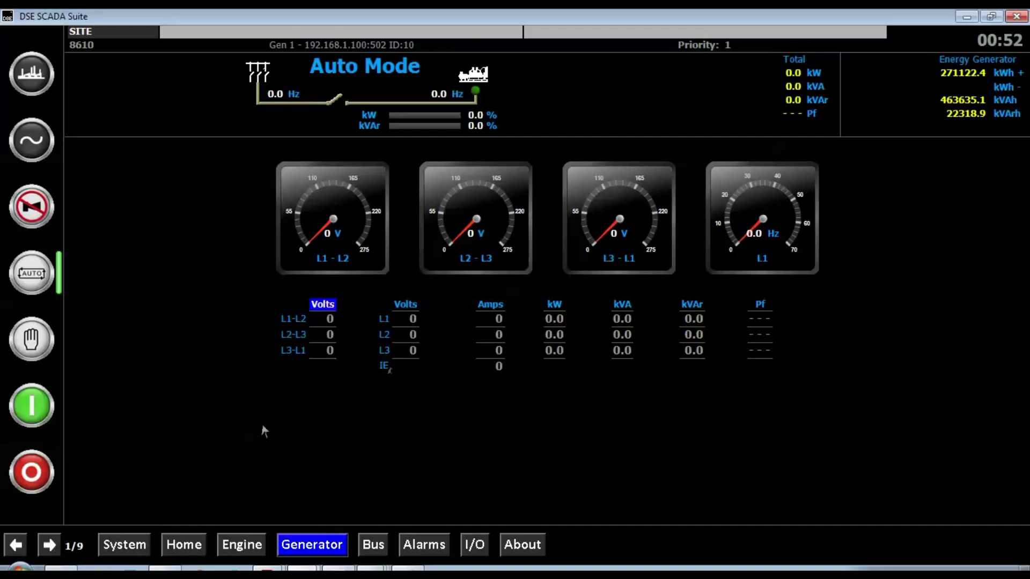
Page Gen 1's generator readings 1/9 to 9/9 (voltages, currents, kVA, kVAr, kW), then open Bus.
left_click(50, 544)
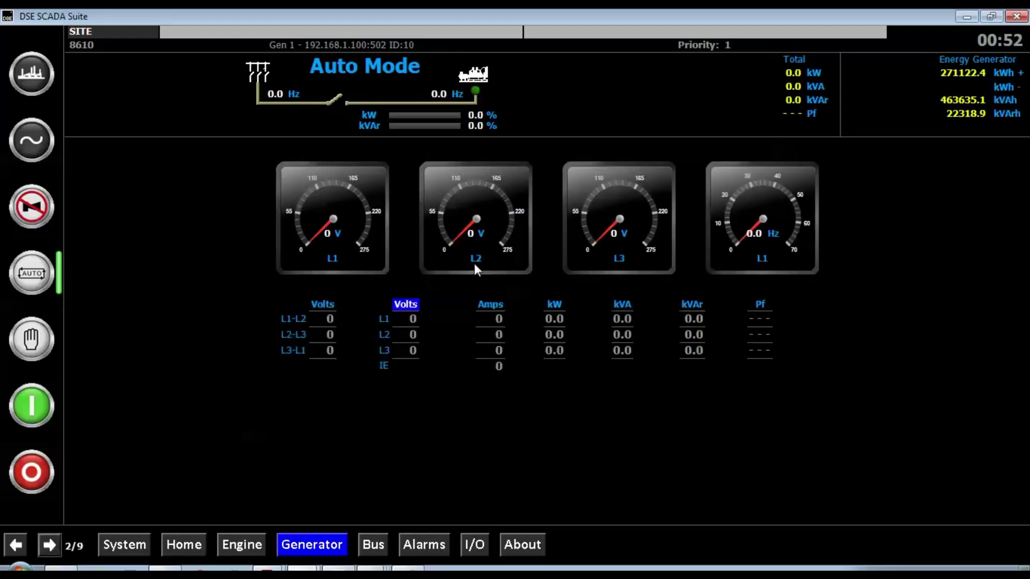
left_click(43, 546)
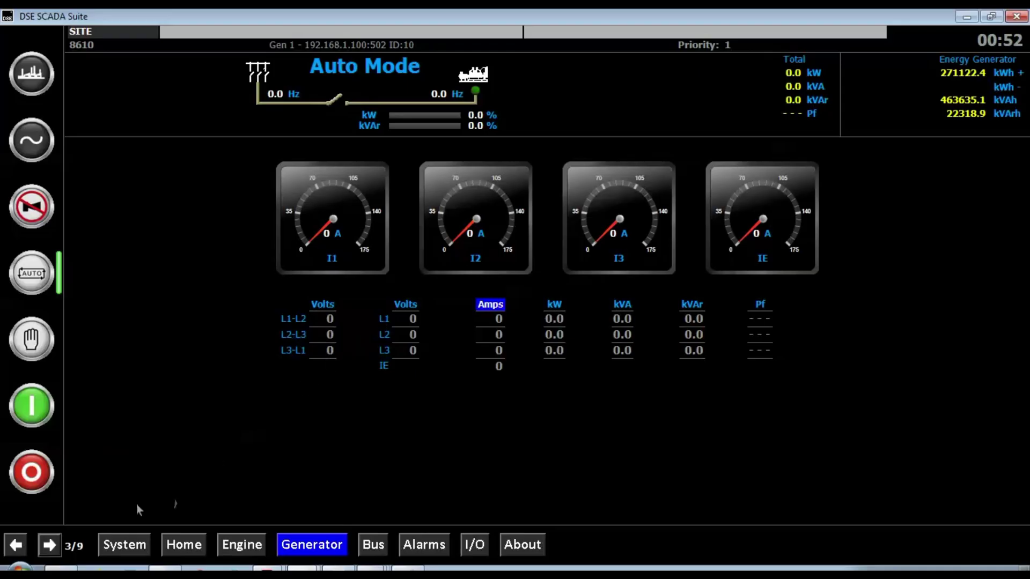
left_click(52, 547)
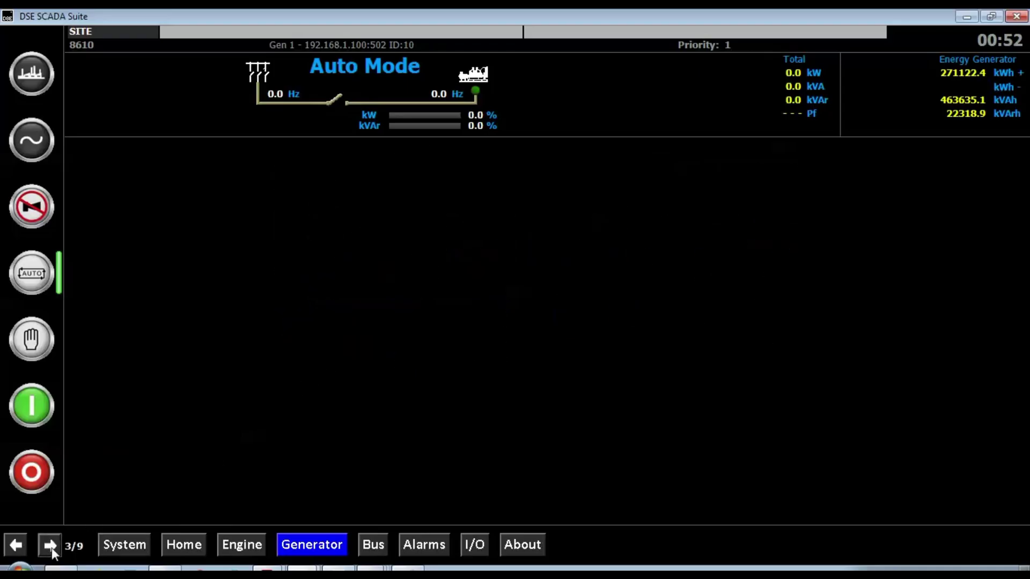
left_click(51, 548)
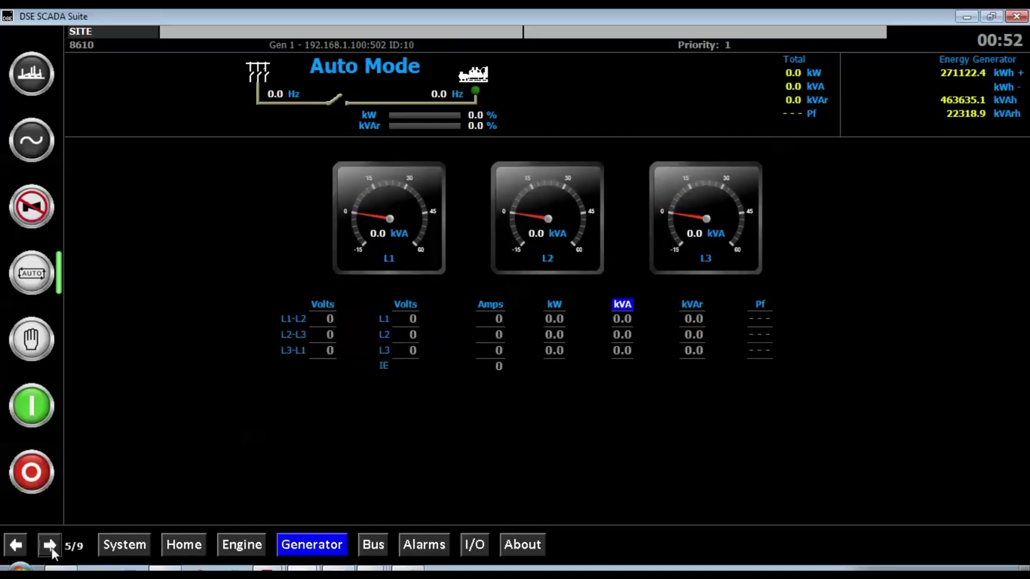
left_click(51, 548)
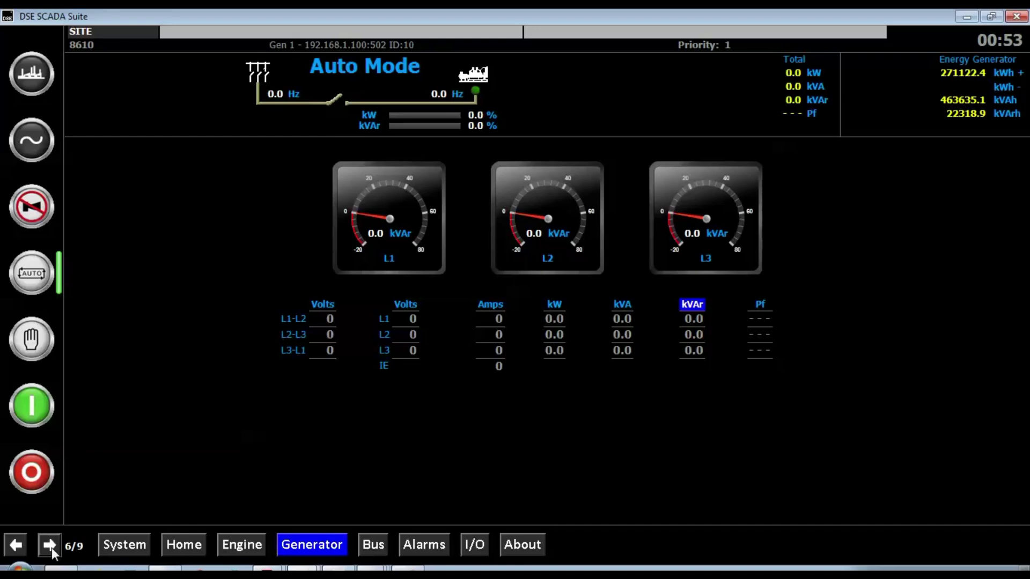
left_click(52, 548)
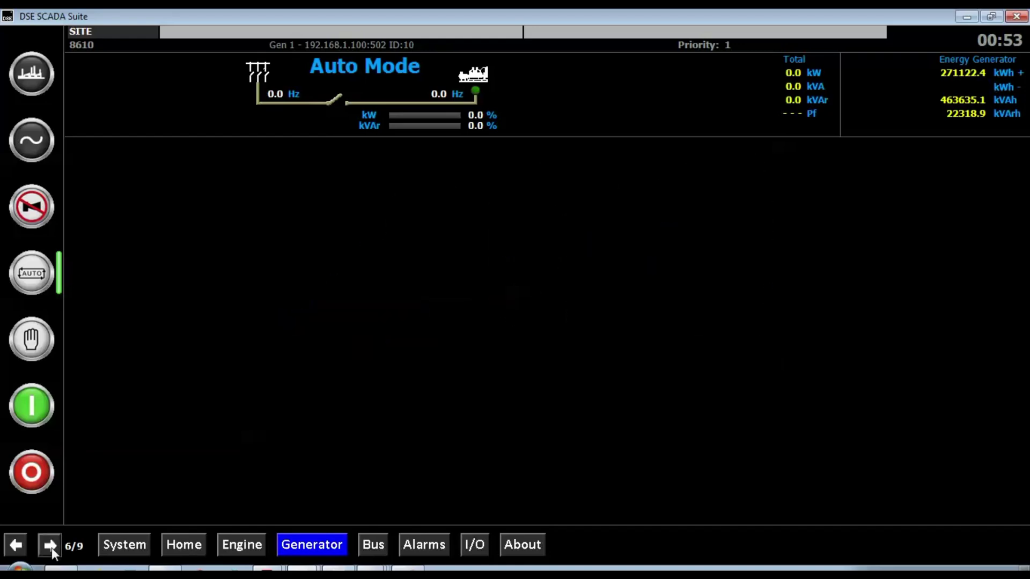
left_click(51, 548)
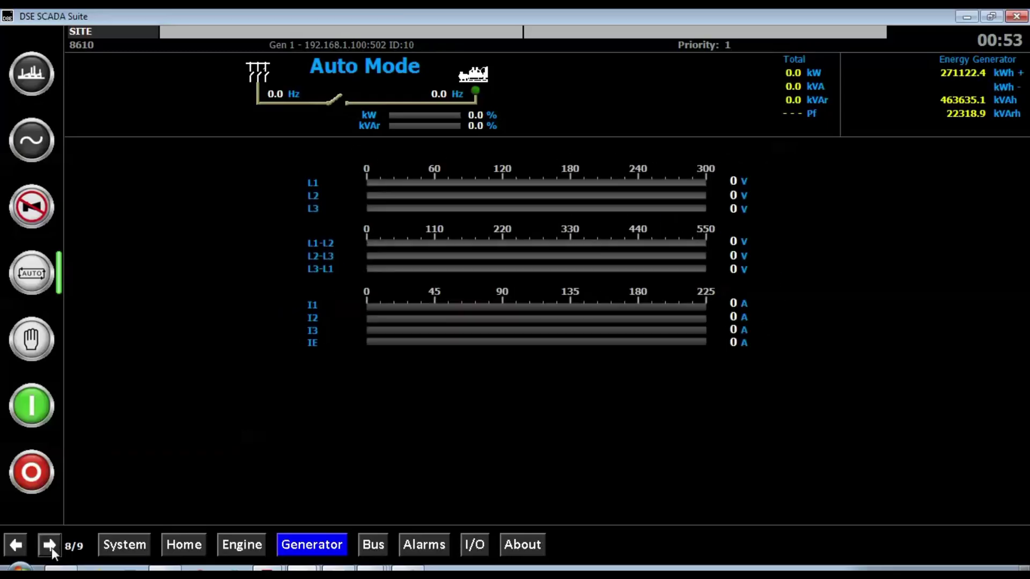
left_click(52, 548)
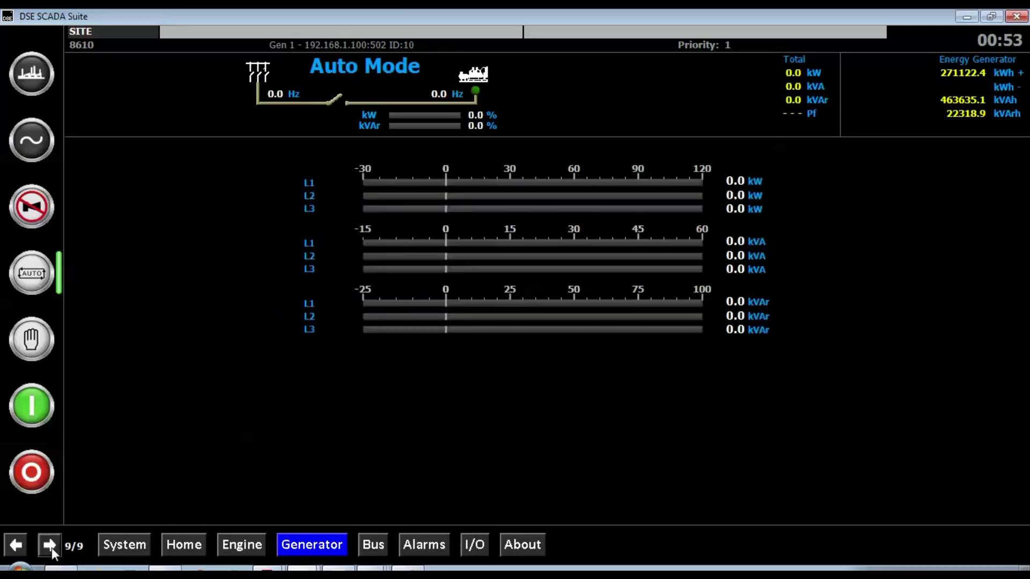
left_click(374, 545)
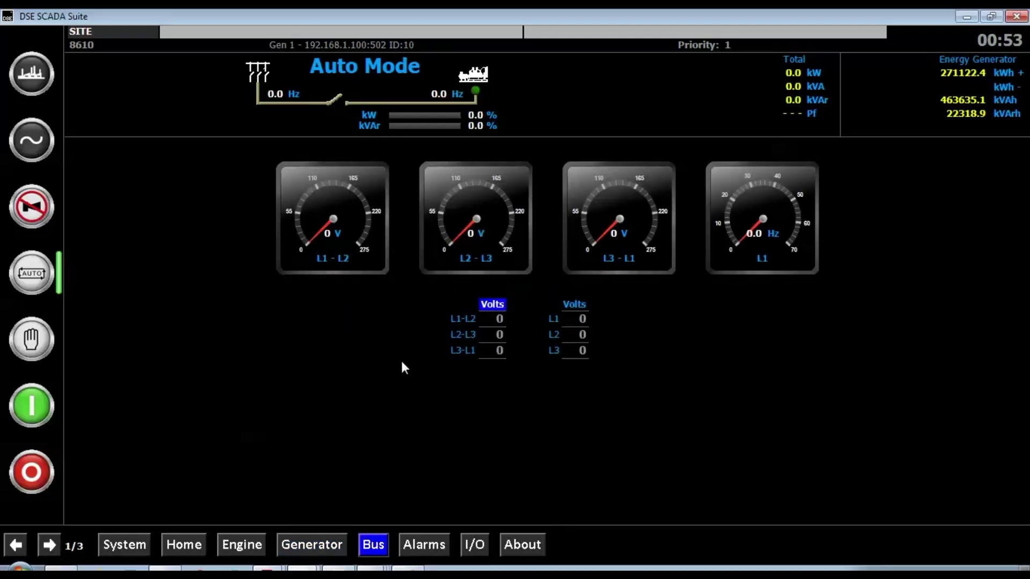
Page through Gen 1's bus voltage gauges and bar graphs, then review its alarm list.
left_click(50, 545)
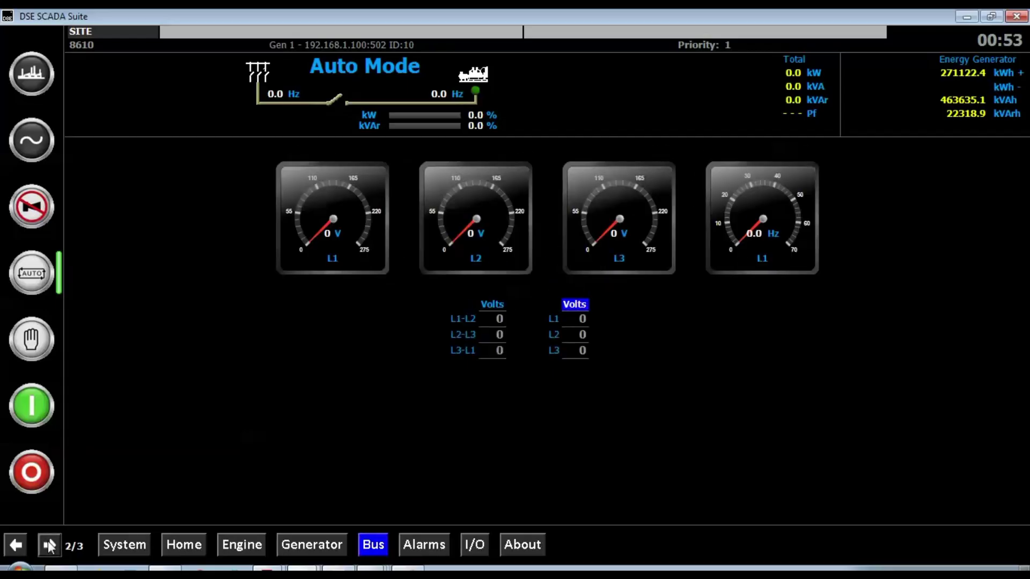
left_click(49, 546)
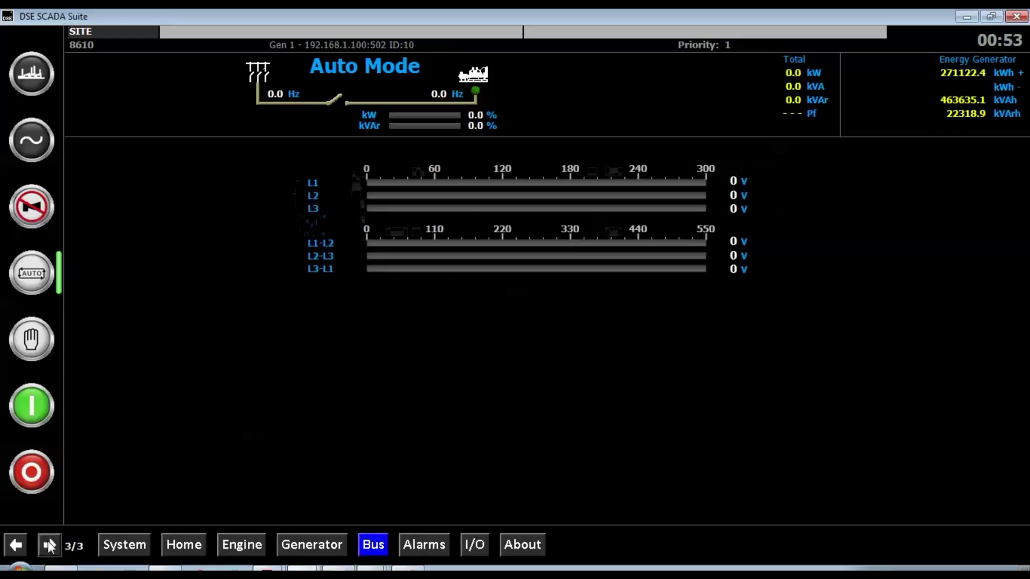
left_click(420, 546)
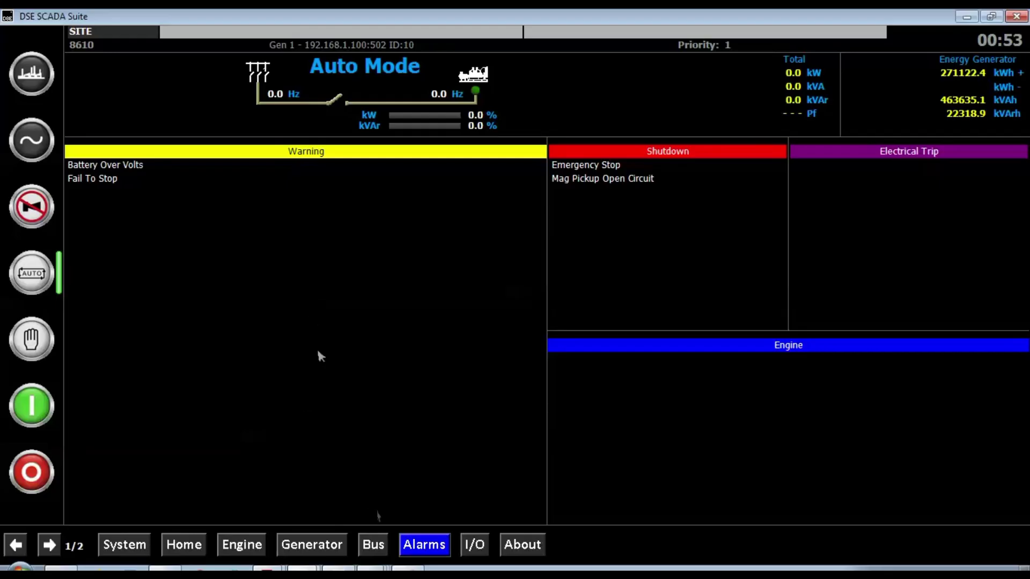
Check Gen 1's digital inputs and About page (application 8.0, software 2020.37), then return to overview.
left_click(468, 545)
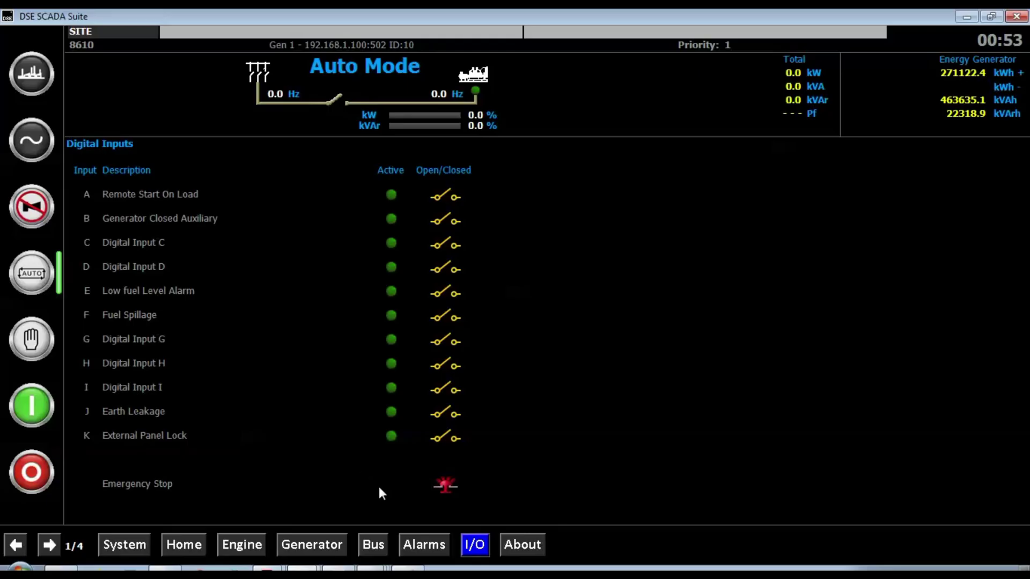
left_click(513, 543)
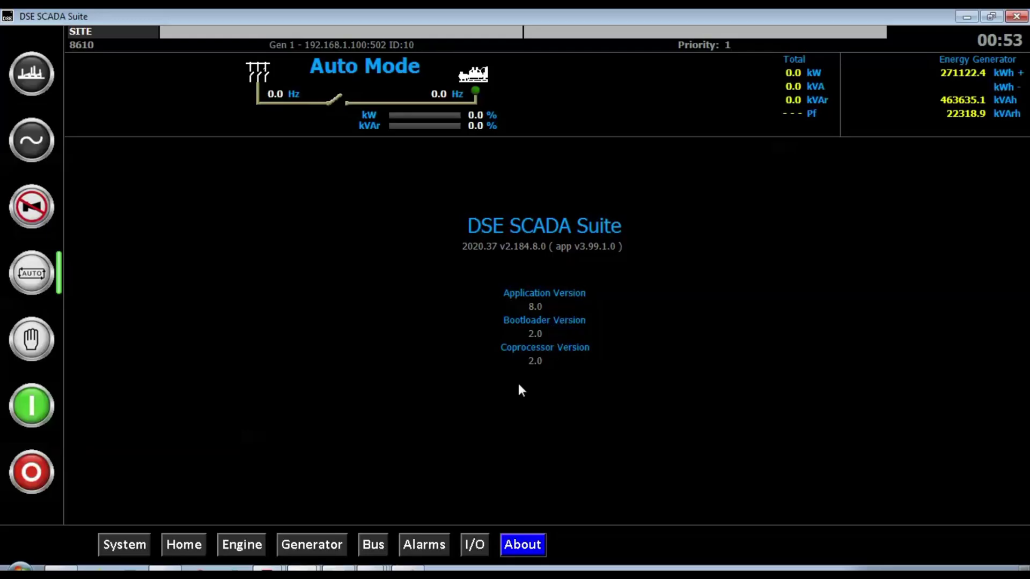
left_click(142, 546)
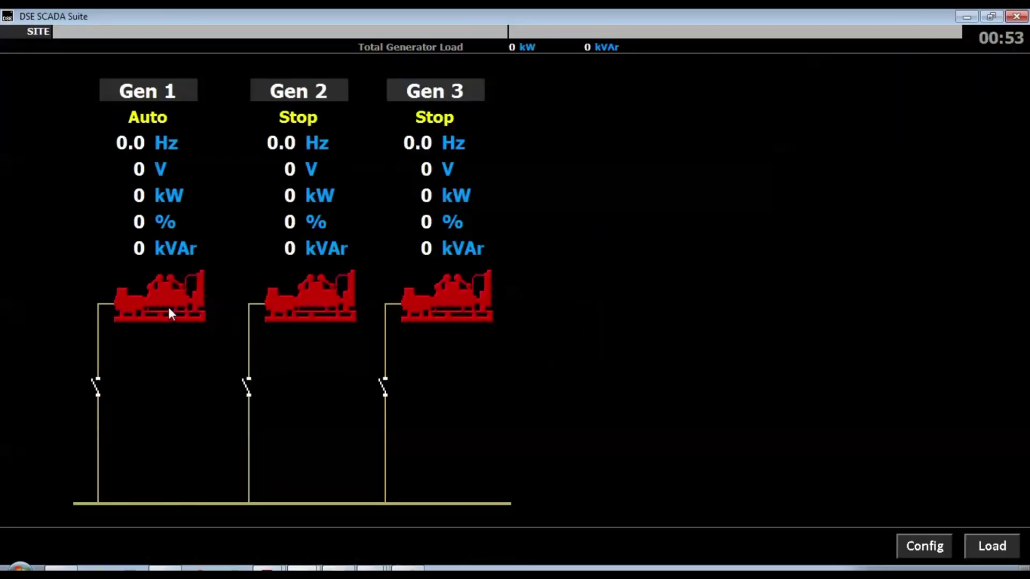
Open Gen 2's module pages and view its engine, generator and bus readings.
left_click(310, 300)
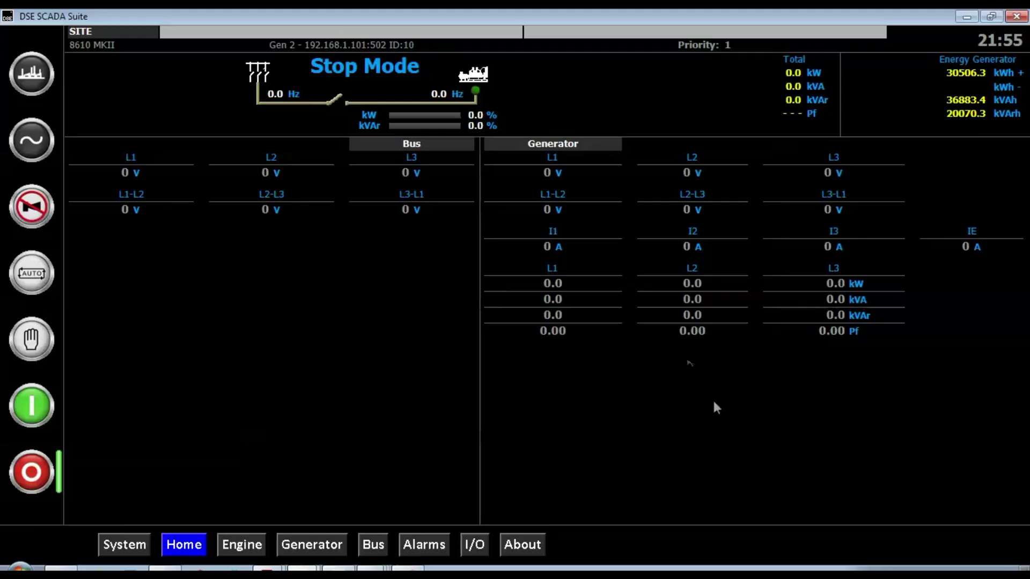
left_click(239, 546)
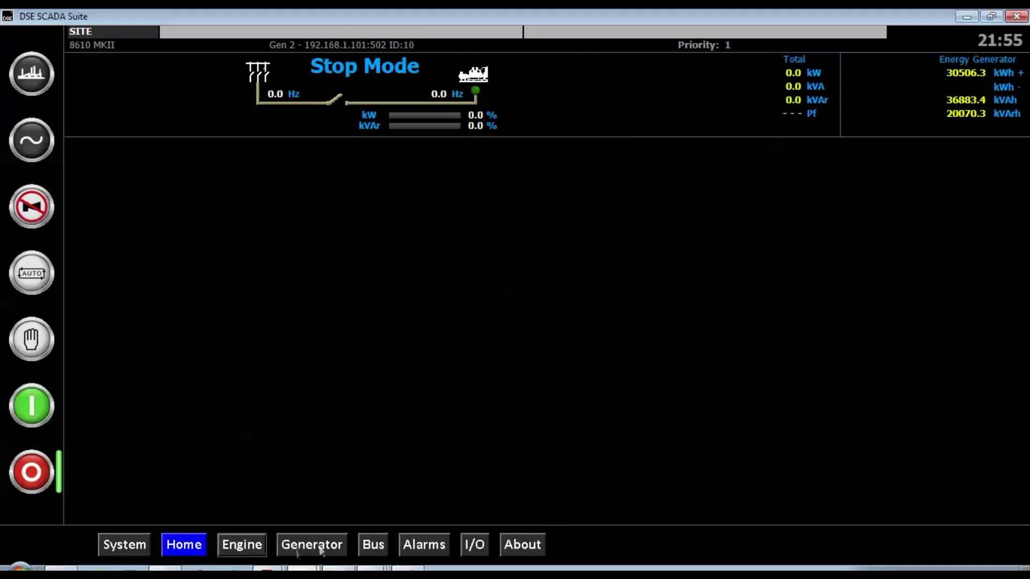
left_click(320, 543)
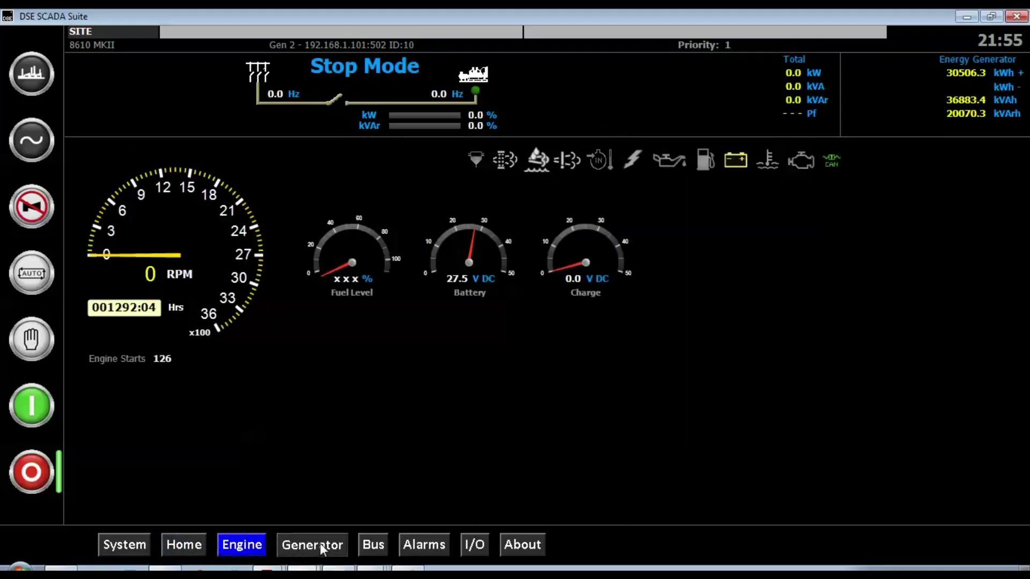
left_click(376, 547)
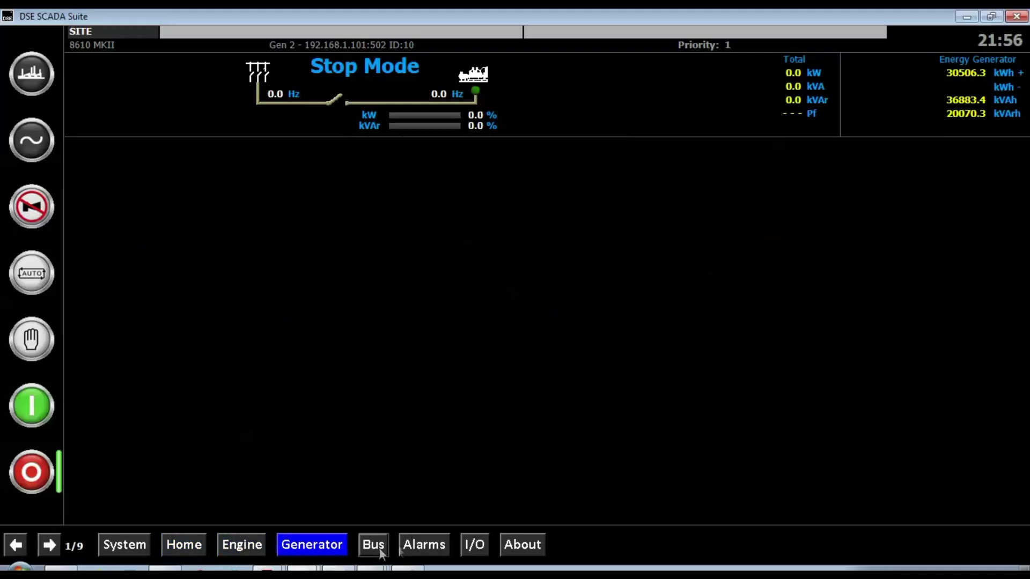
Check Gen 2's alarms, digital inputs and About page (application 5.0), then return to overview.
left_click(408, 543)
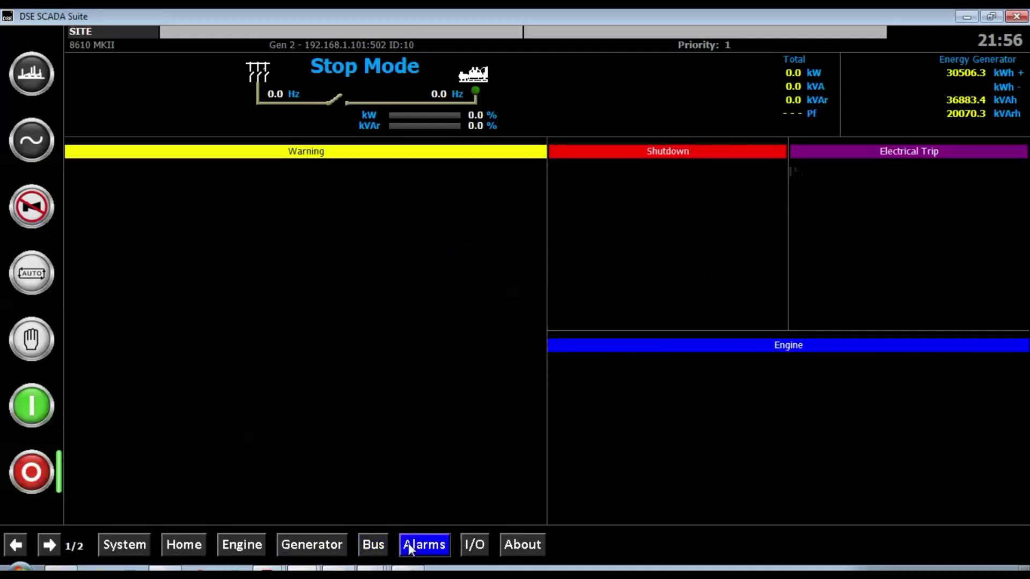
left_click(472, 546)
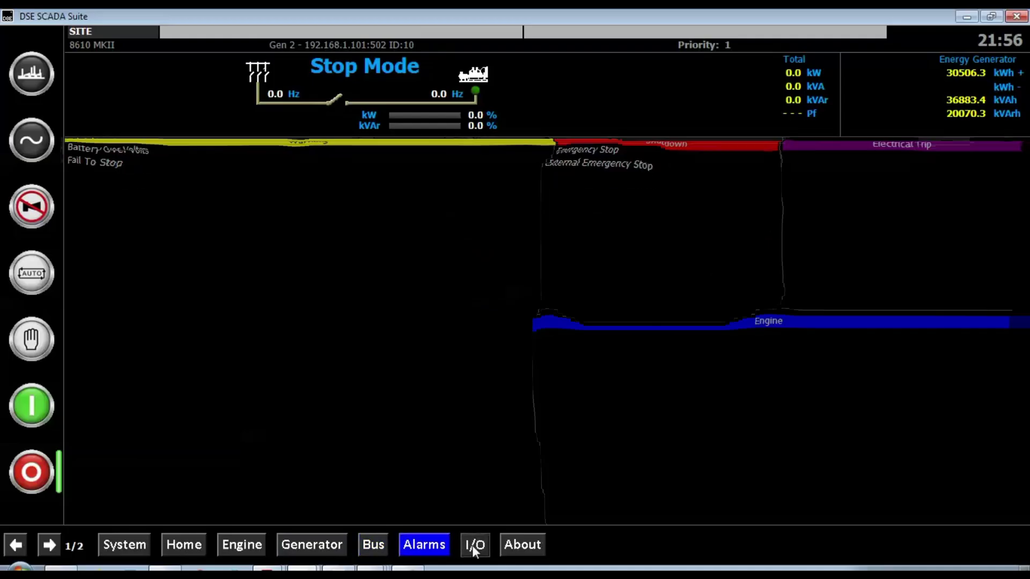
left_click(533, 546)
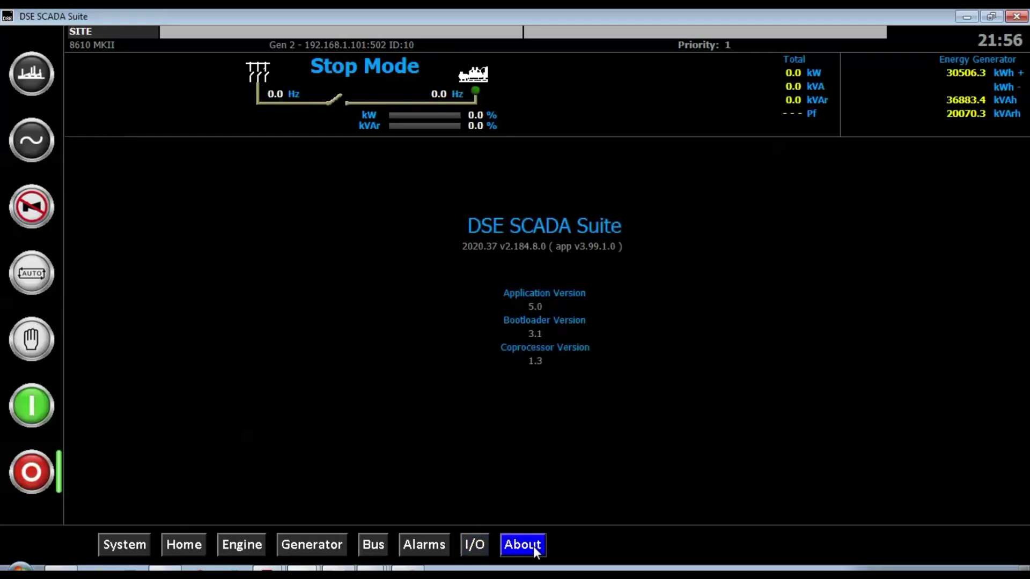
left_click(118, 546)
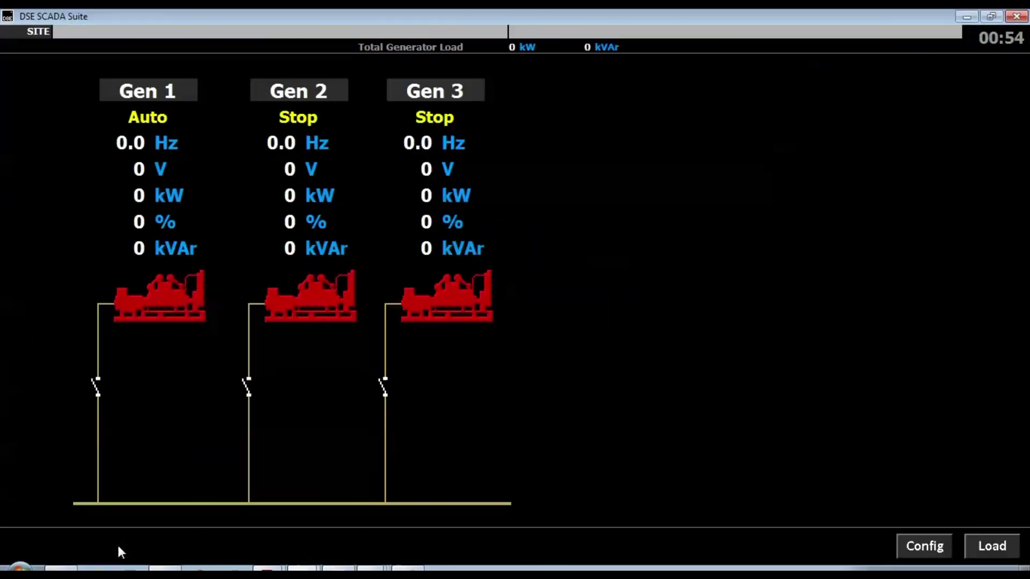
left_click(436, 296)
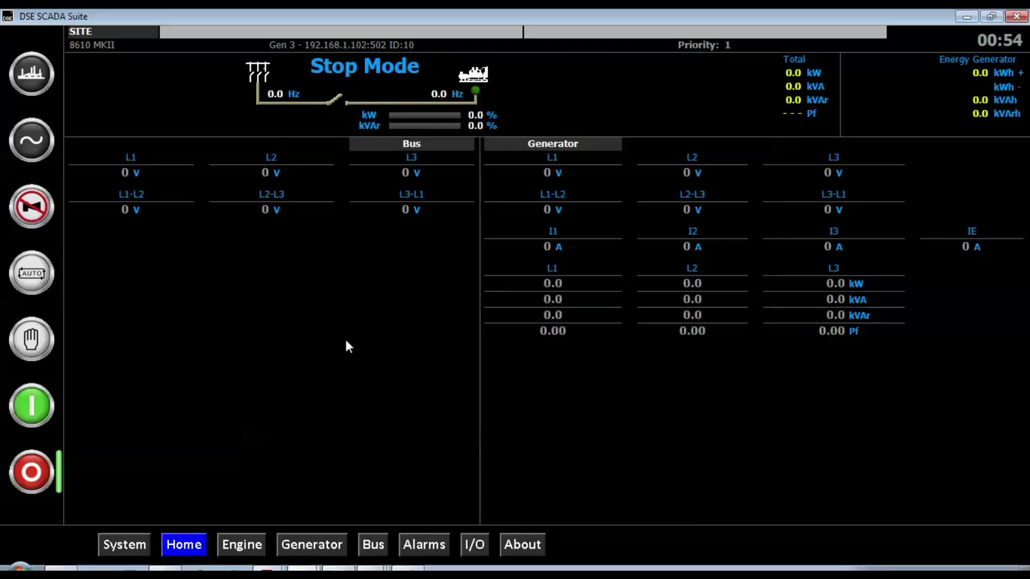
left_click(230, 546)
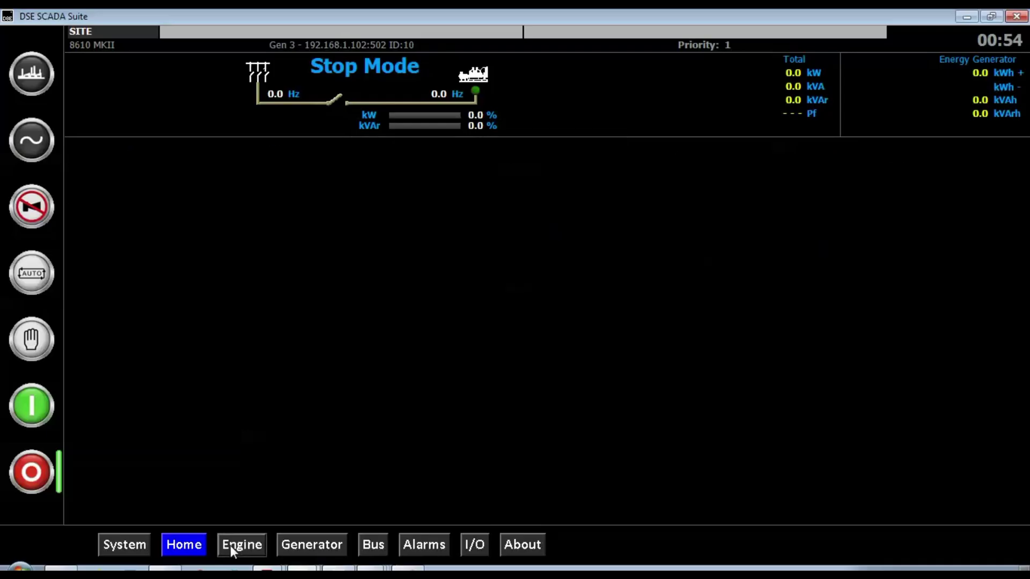
left_click(327, 545)
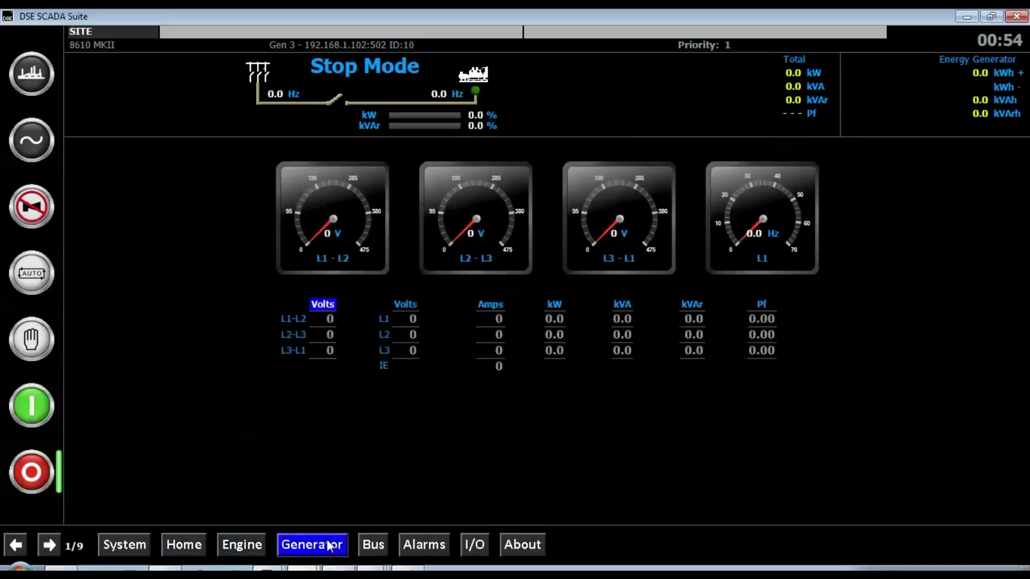
left_click(375, 545)
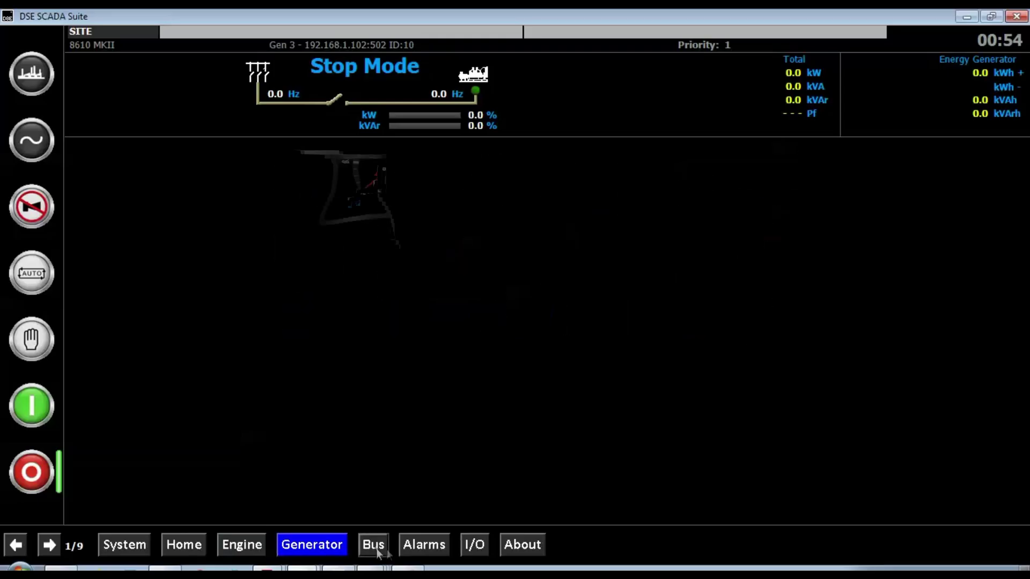
left_click(414, 545)
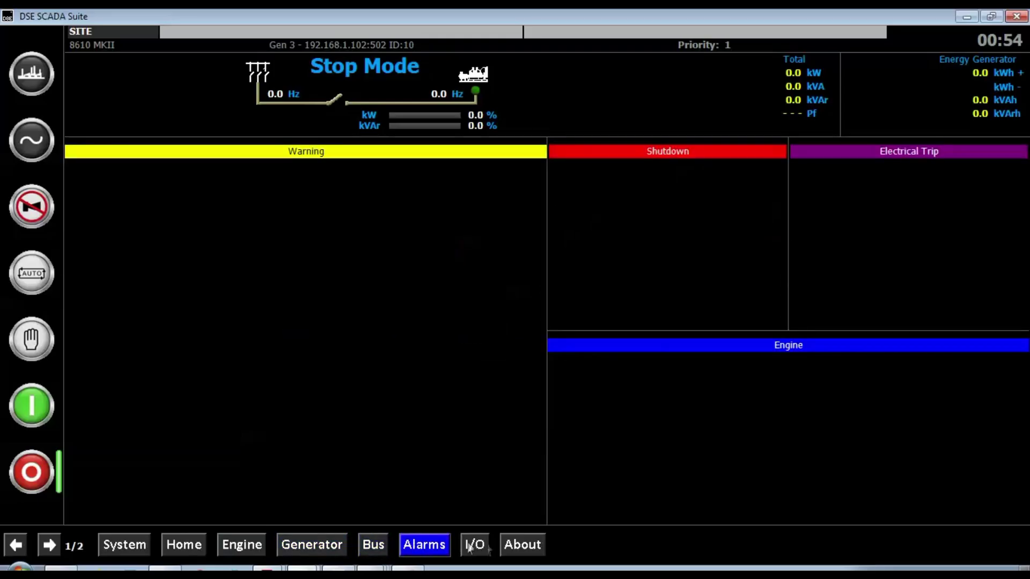
left_click(475, 546)
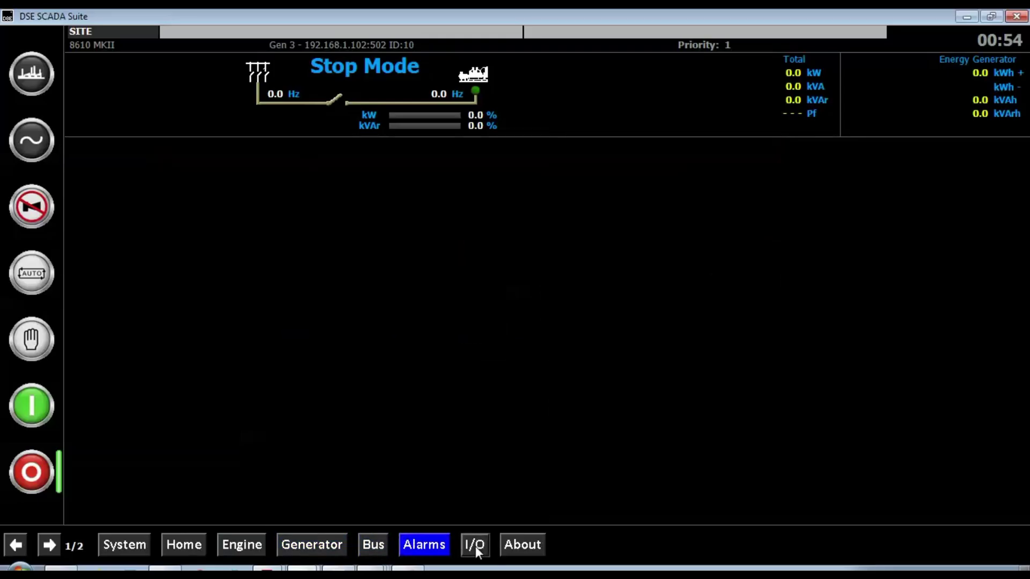
left_click(513, 543)
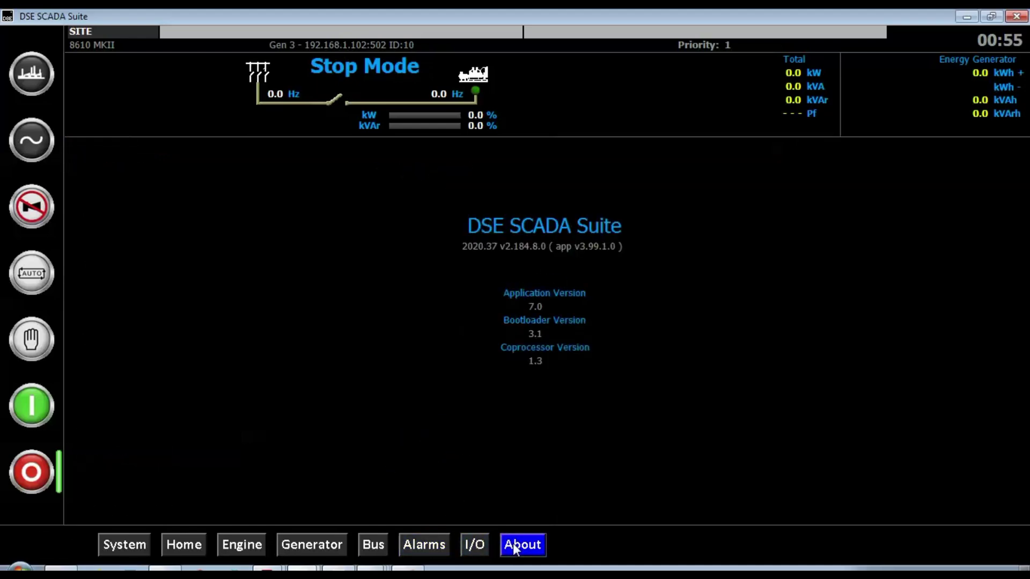
left_click(128, 542)
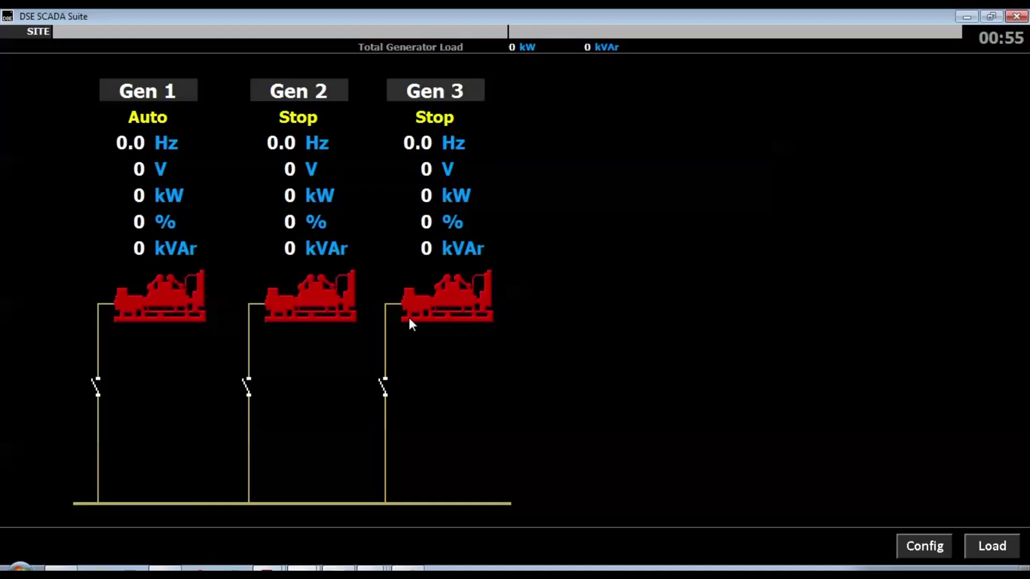
left_click(165, 291)
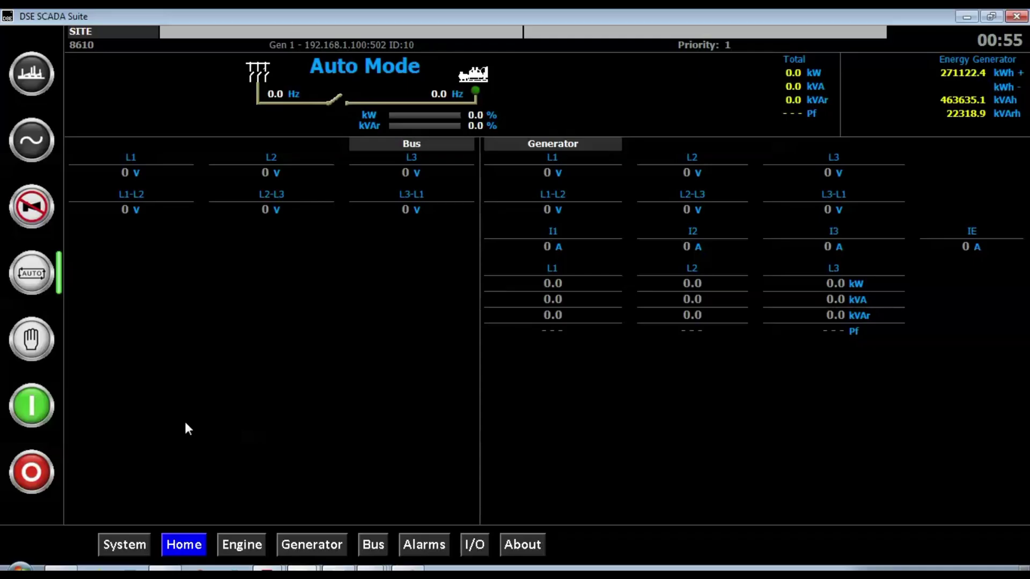
left_click(141, 541)
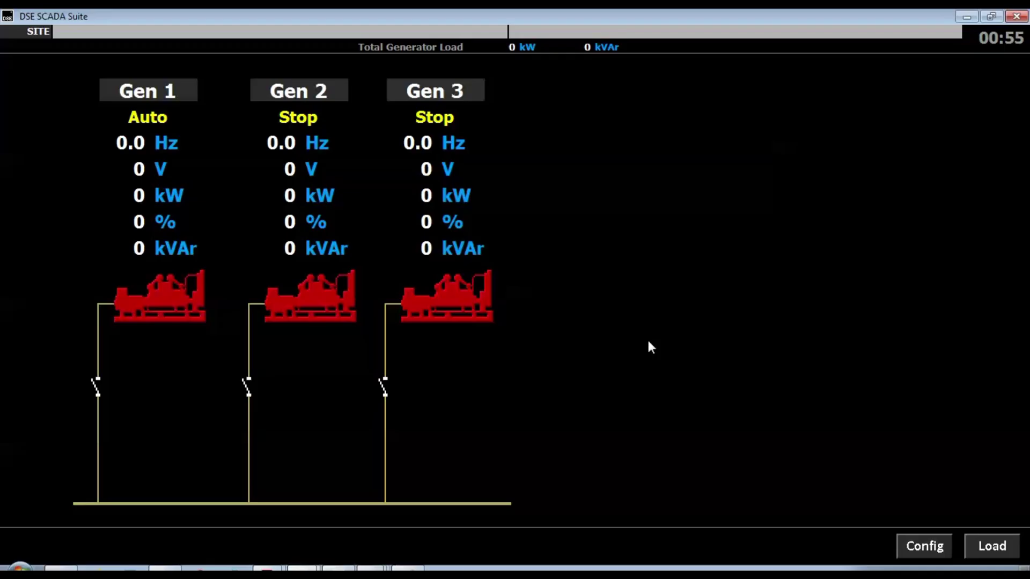
mouse_move(377, 567)
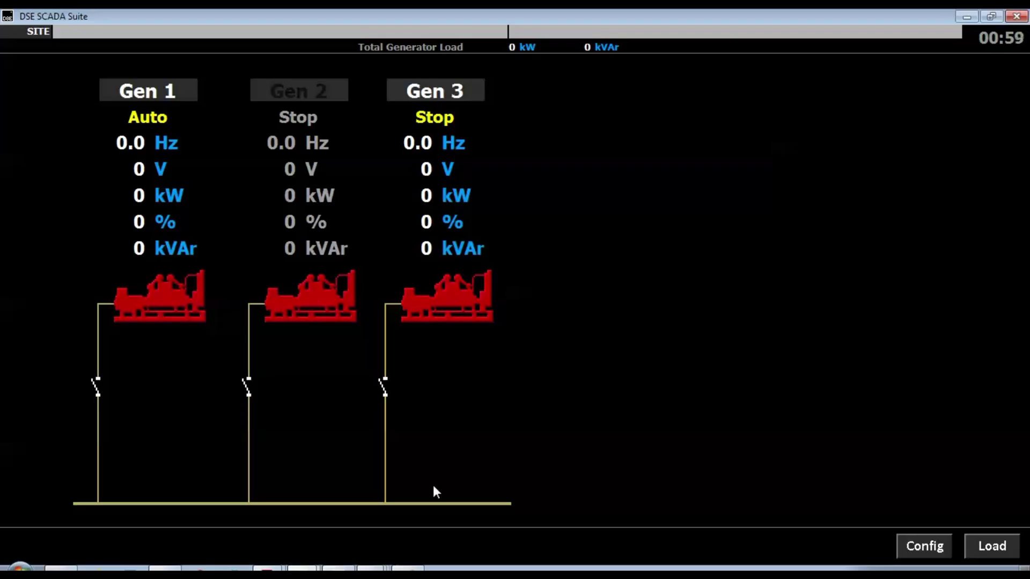
Watch the site overview as Gen 2 goes offline, and list the open Photo Viewer windows.
mouse_move(370, 570)
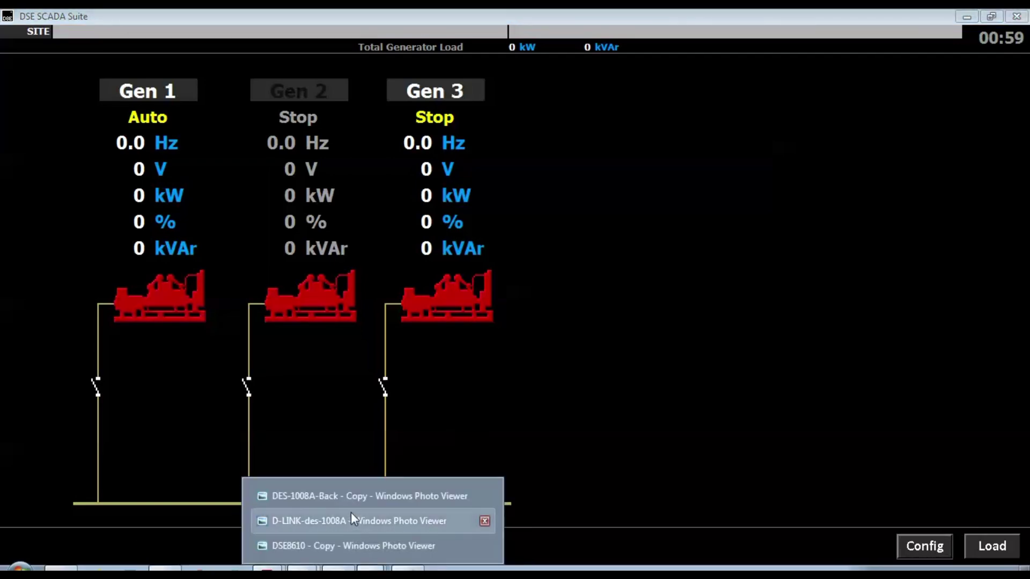
Display the D-Link DES-1008A network diagram image, then switch back to DSE SCADA Suite.
left_click(351, 519)
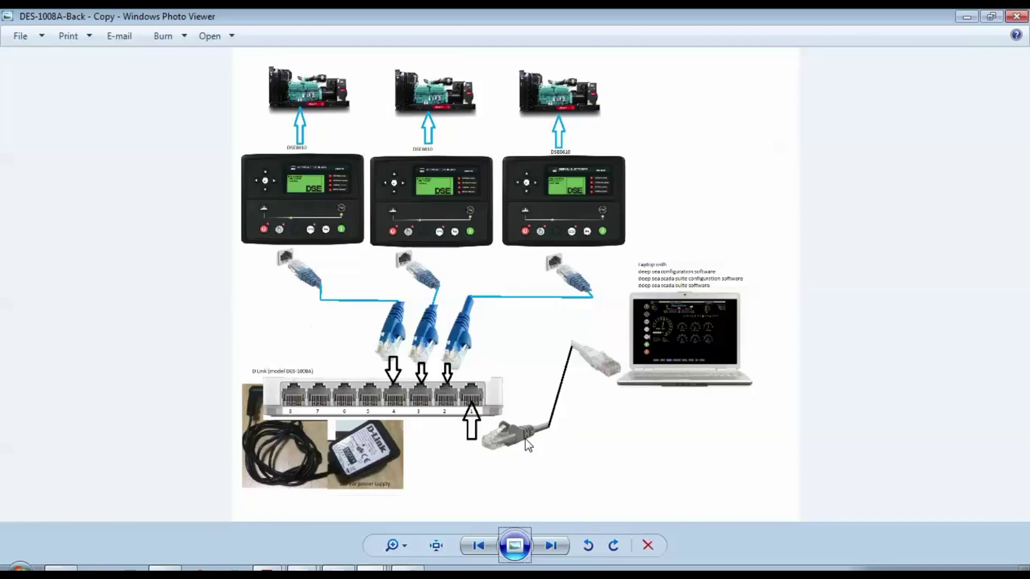
mouse_move(338, 571)
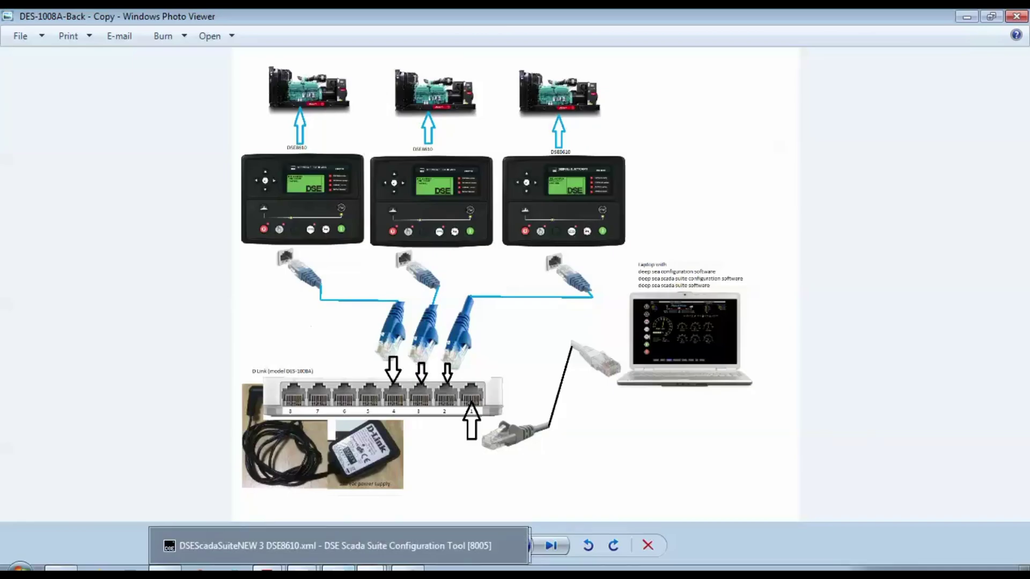
mouse_move(295, 572)
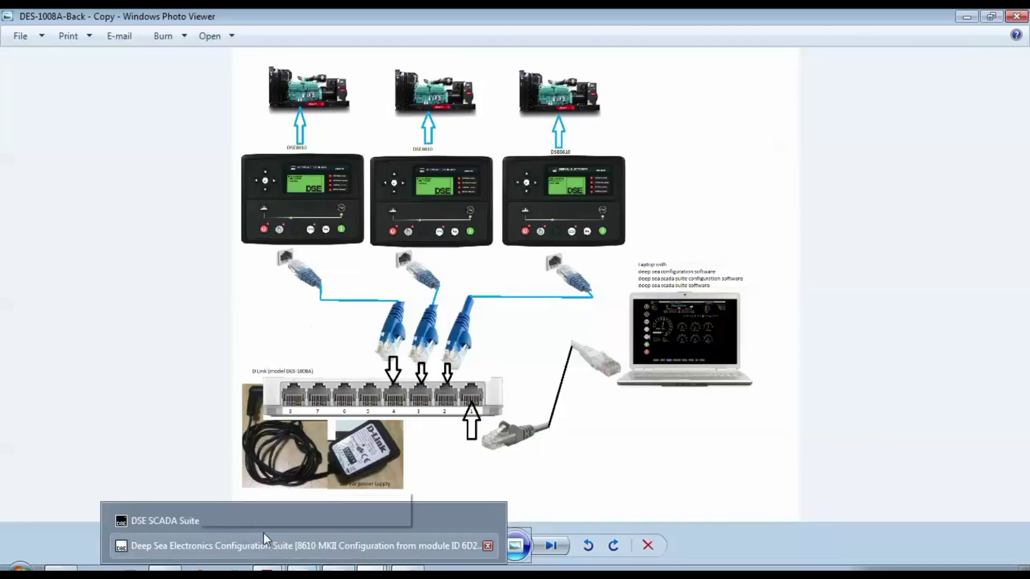
left_click(227, 519)
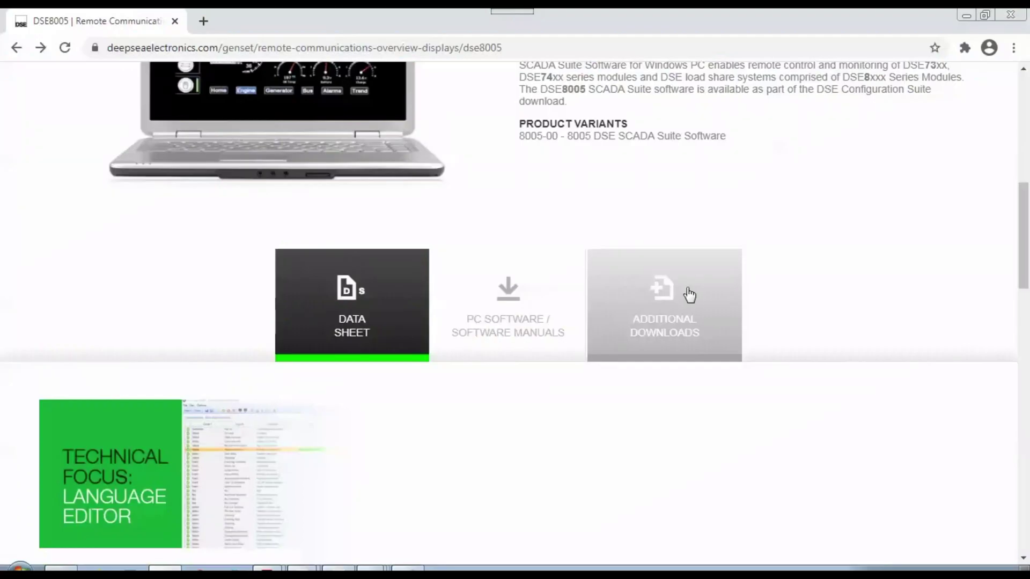
Open the DSE8005 Product Downloads page, scroll its list, then bring DSE SCADA Suite back.
left_click(687, 287)
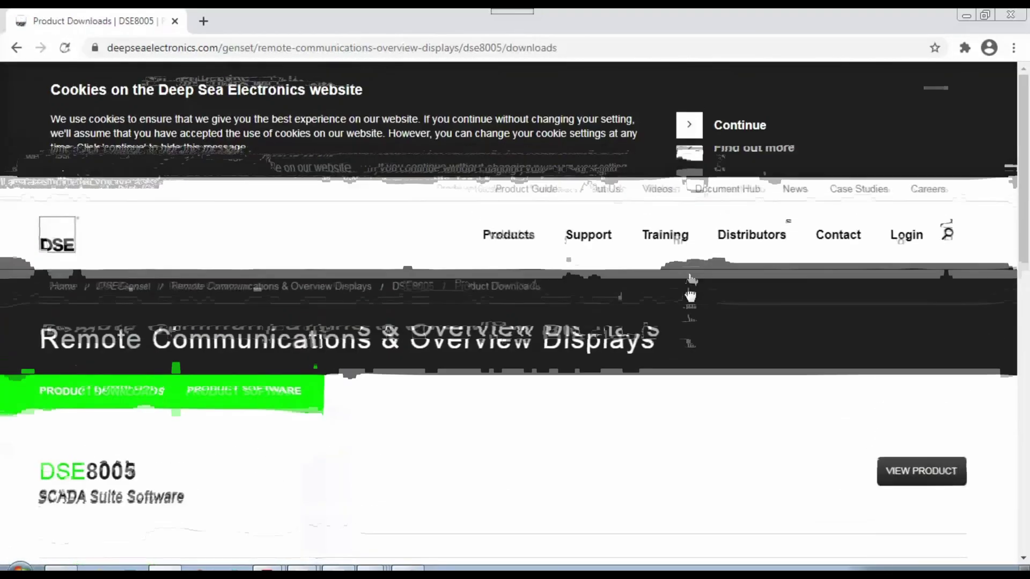
scroll(717, 487, "down", 5)
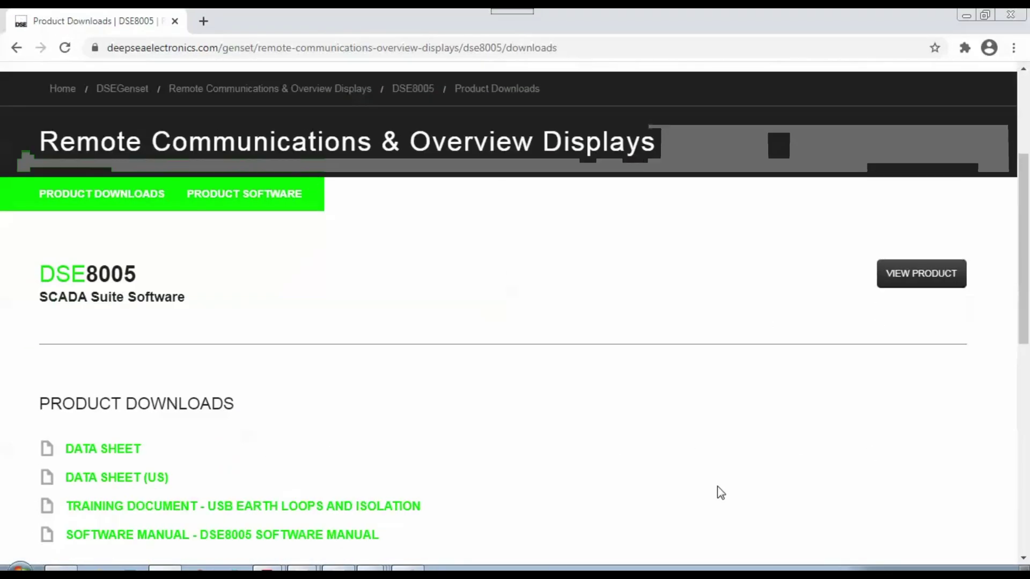
scroll(721, 492, "down", 1)
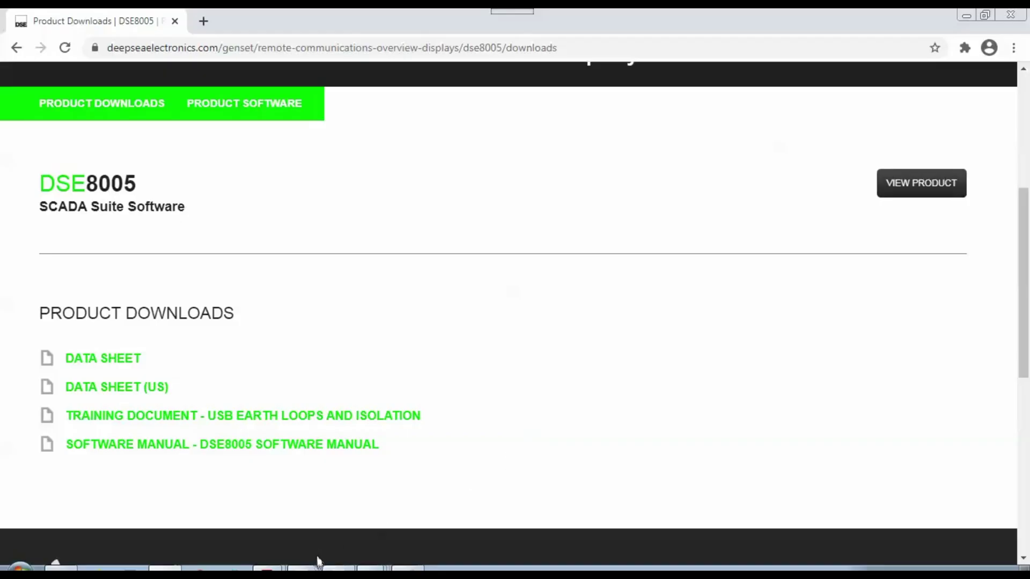
left_click(303, 567)
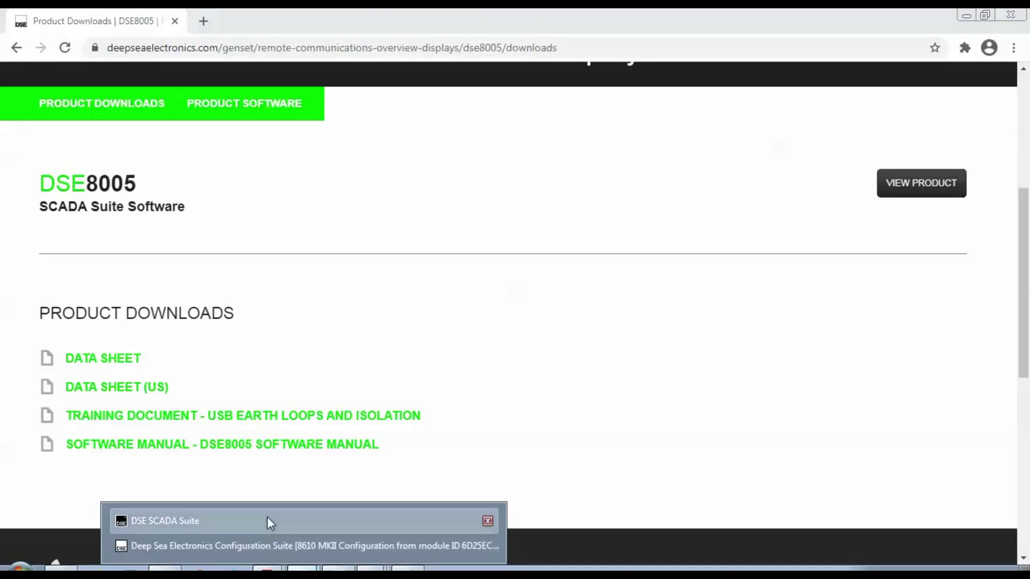
left_click(267, 517)
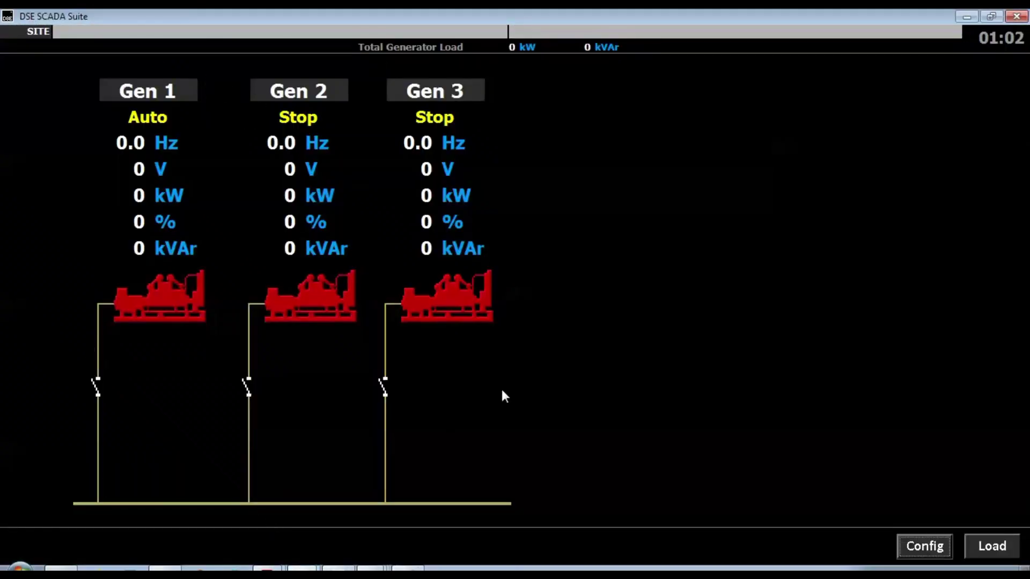